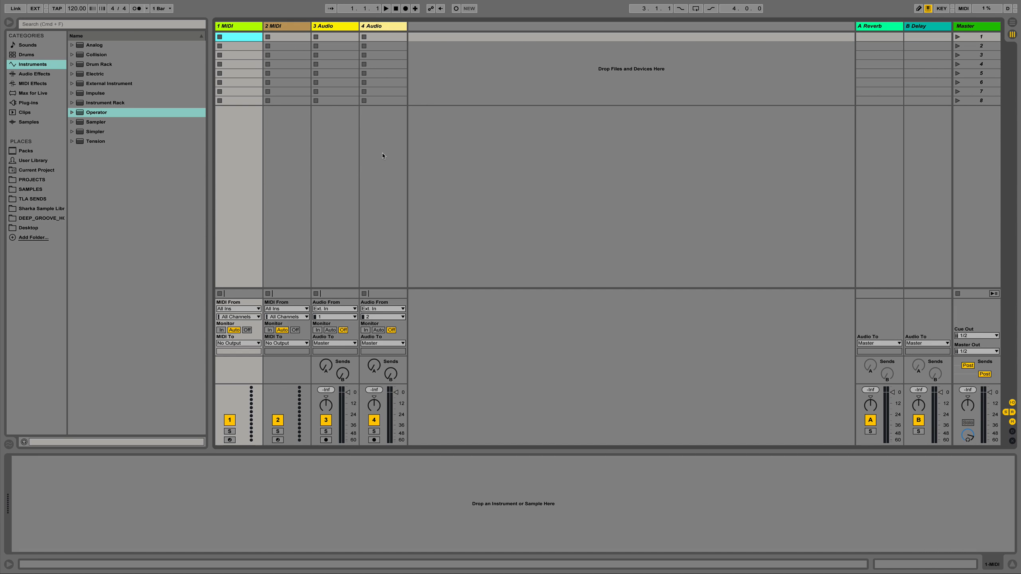
# - Load Operator onto the first MIDI track and choose the additive algorithm with all four oscillators side by side as carriers
pyautogui.doubleClick(79, 114)
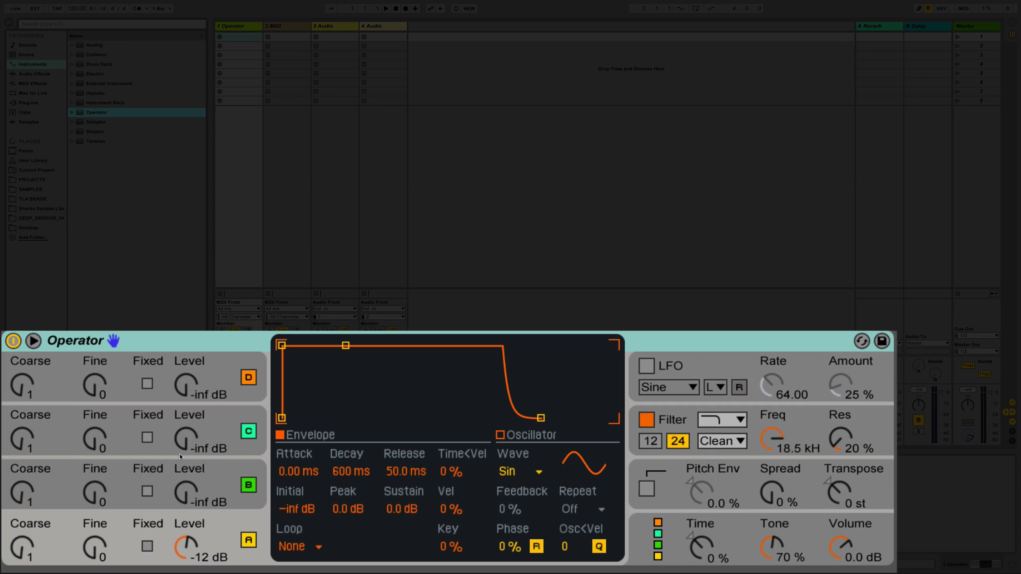
pyautogui.click(659, 543)
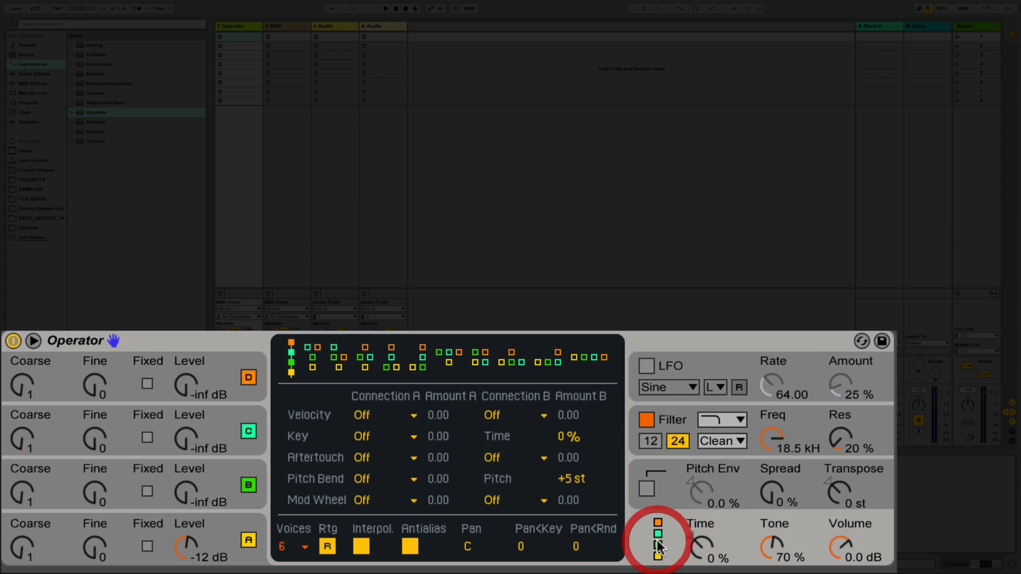
pyautogui.click(589, 357)
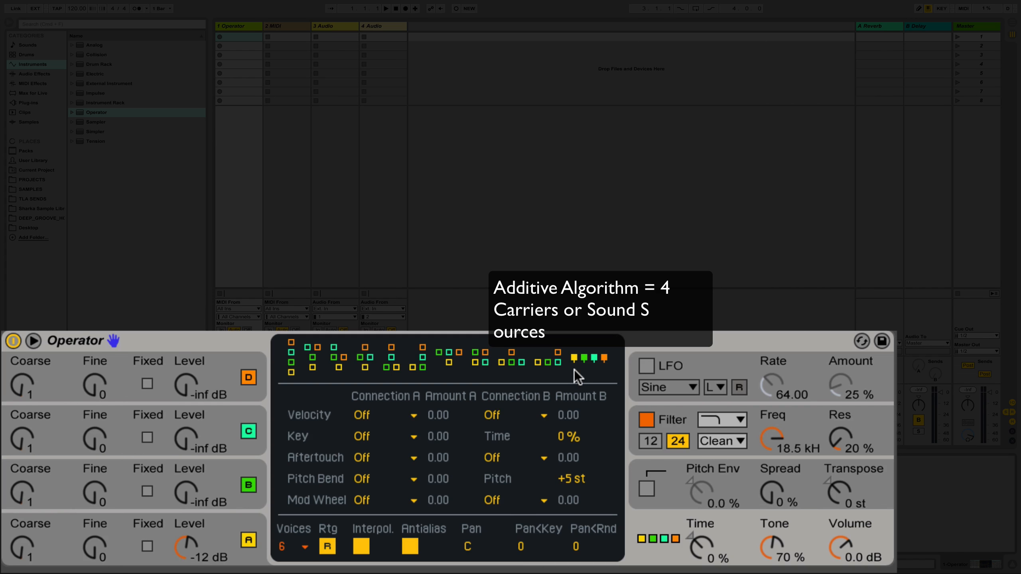
# - Set oscillator A's waveform to Triangle
pyautogui.click(203, 535)
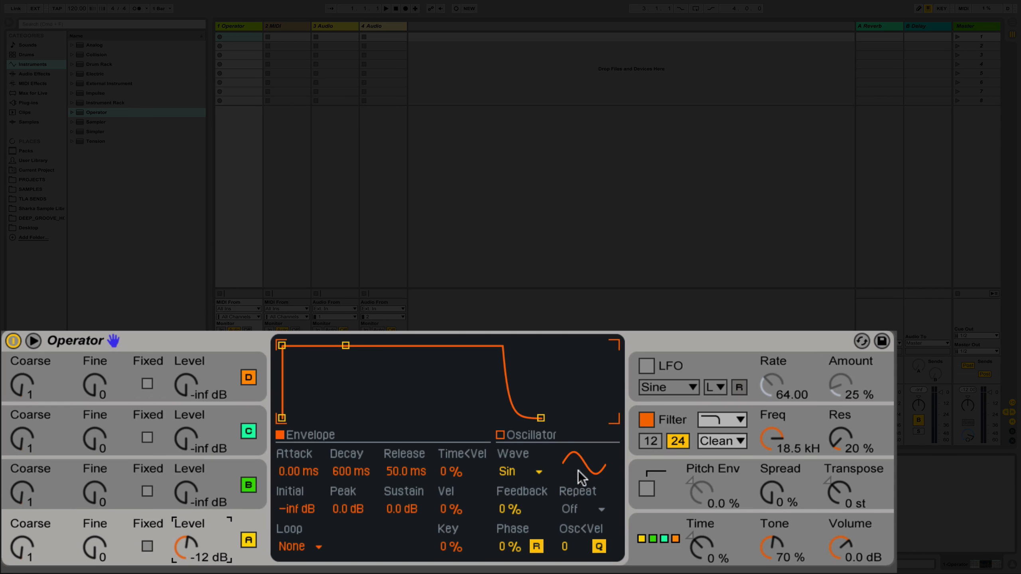
pyautogui.click(538, 472)
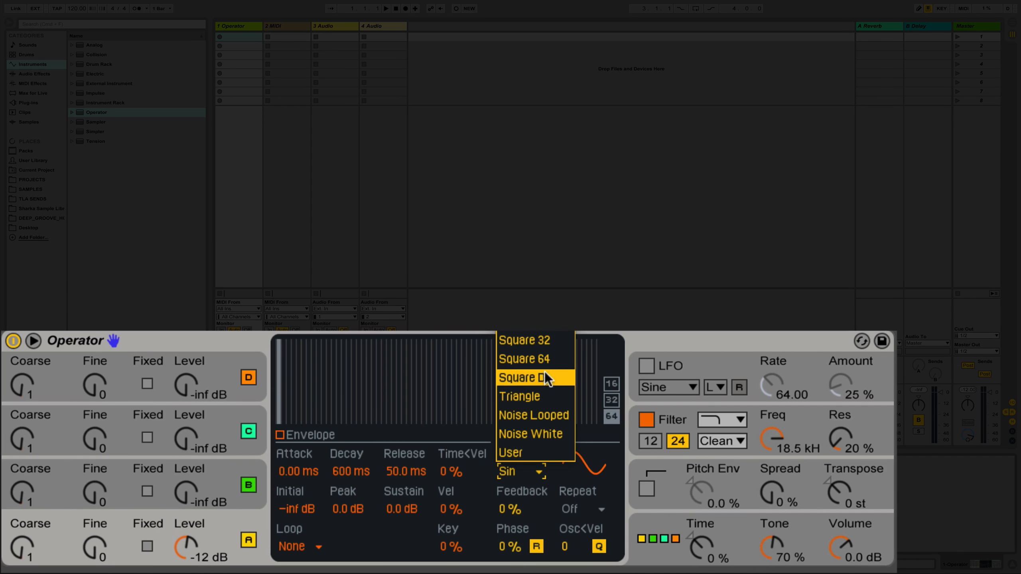
pyautogui.click(529, 392)
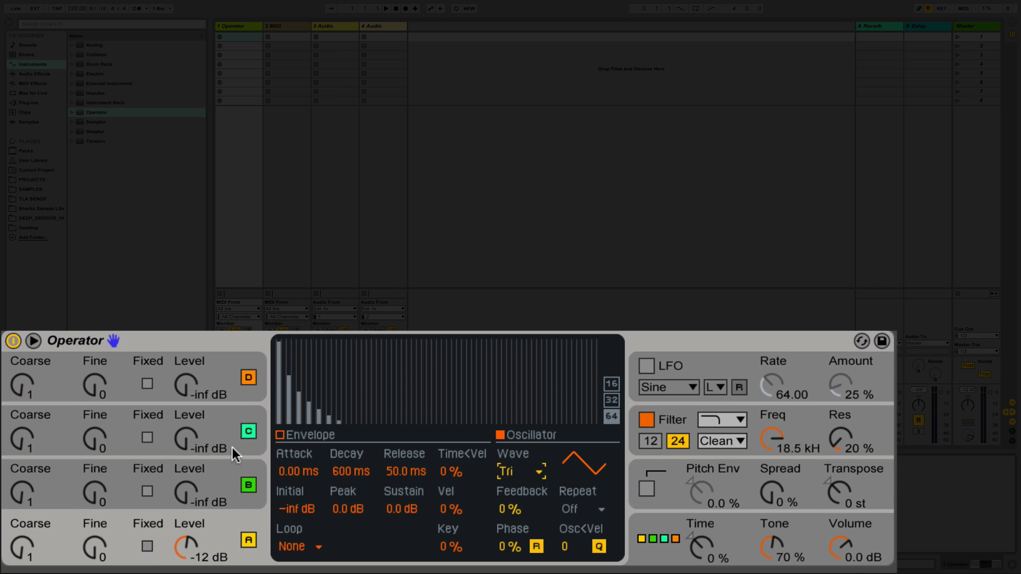
# - Copy all of oscillator A's settings to oscillator B
pyautogui.click(212, 474)
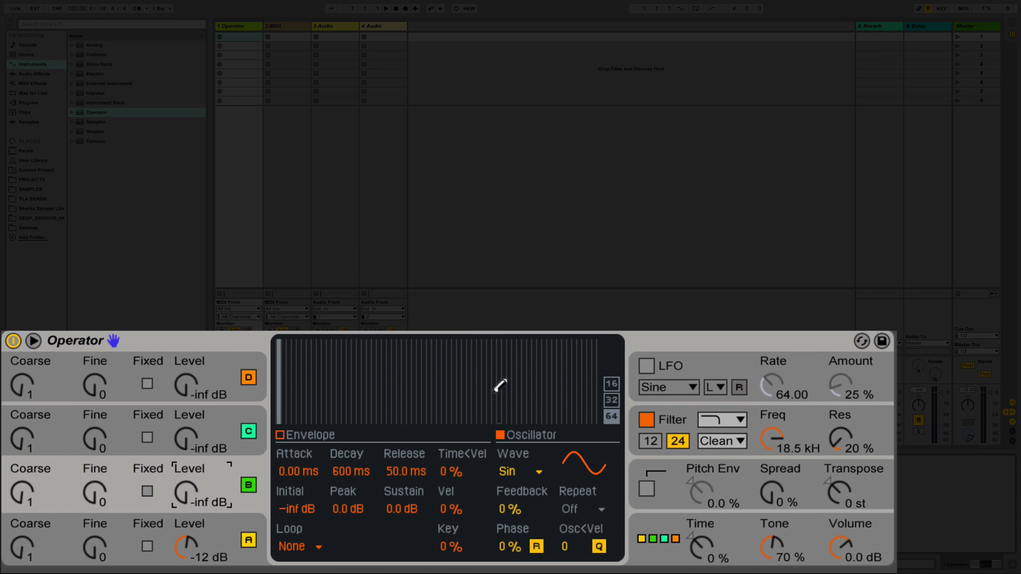
pyautogui.click(281, 435)
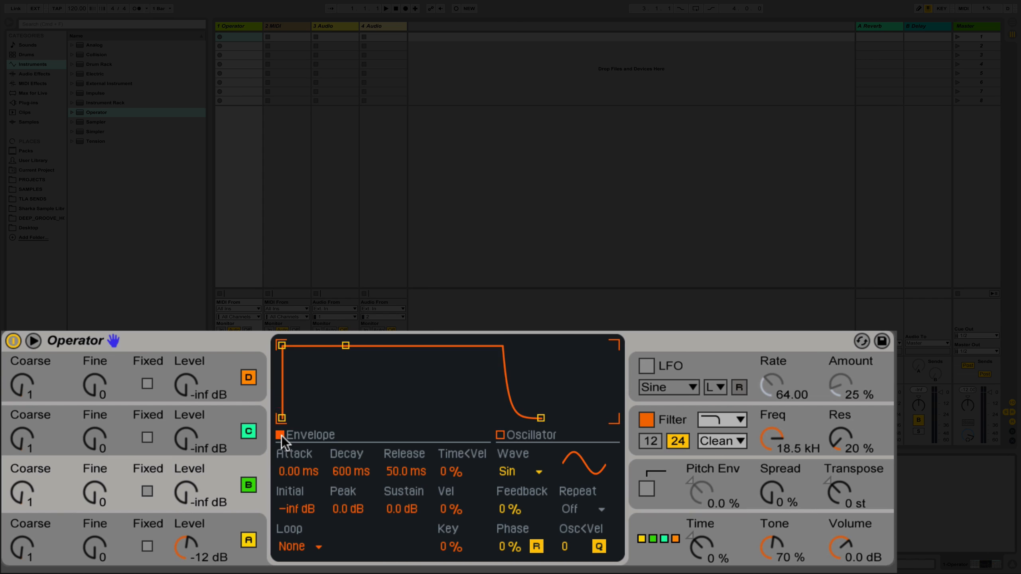
pyautogui.rightClick(421, 387)
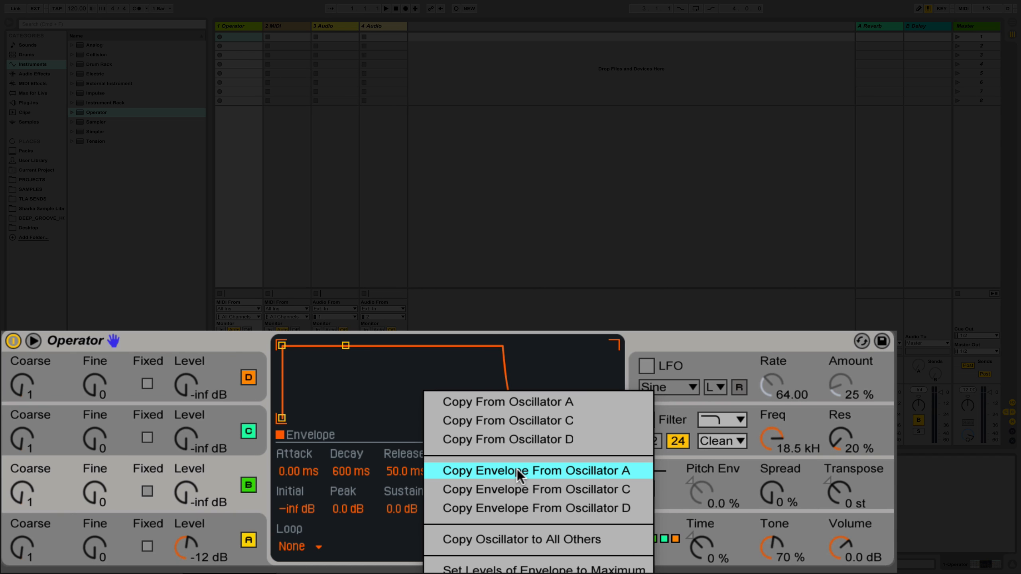
pyautogui.click(516, 403)
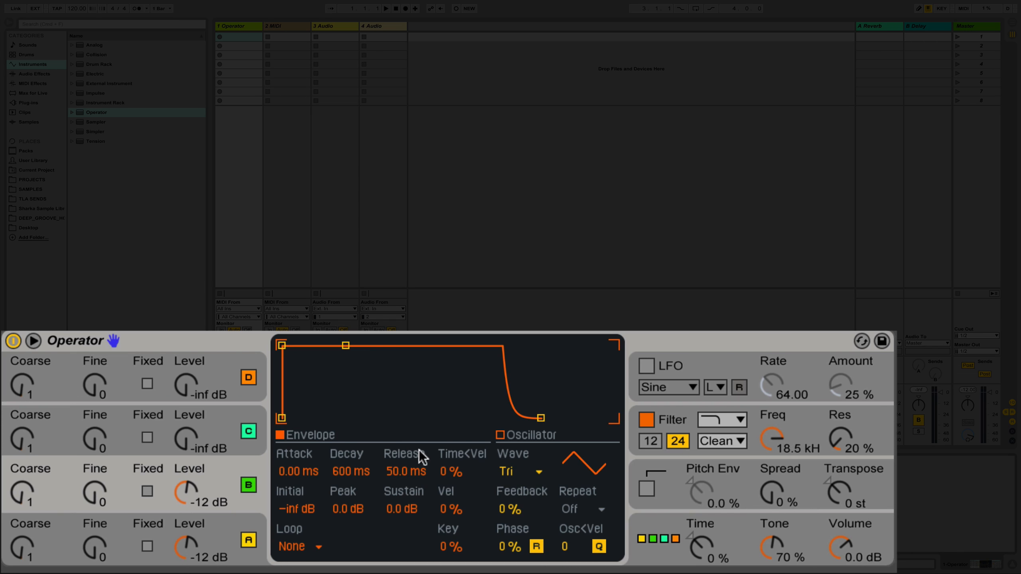
# - Detune oscillator B against oscillator A by setting its Fine value to 8
pyautogui.click(217, 530)
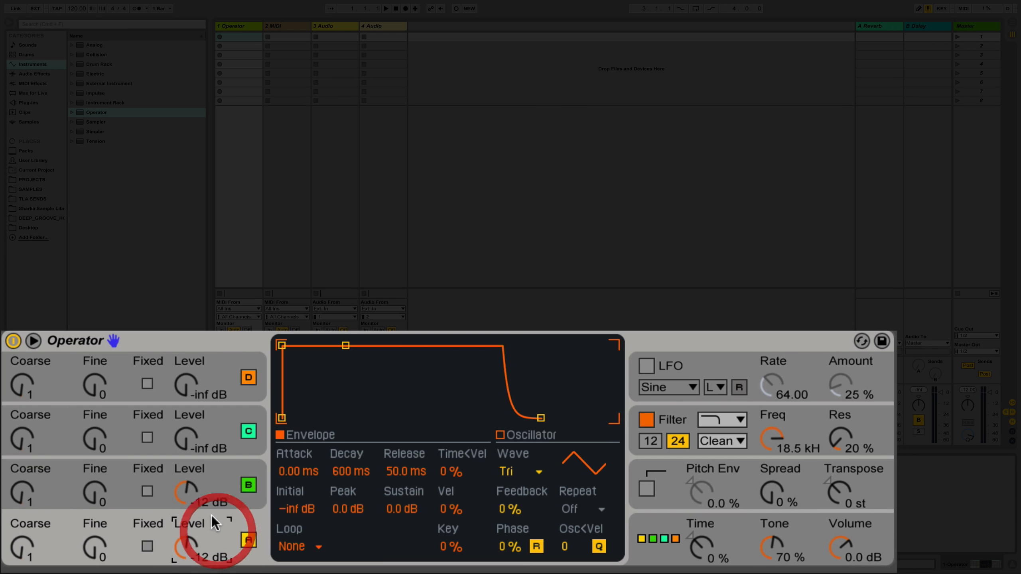
pyautogui.click(217, 477)
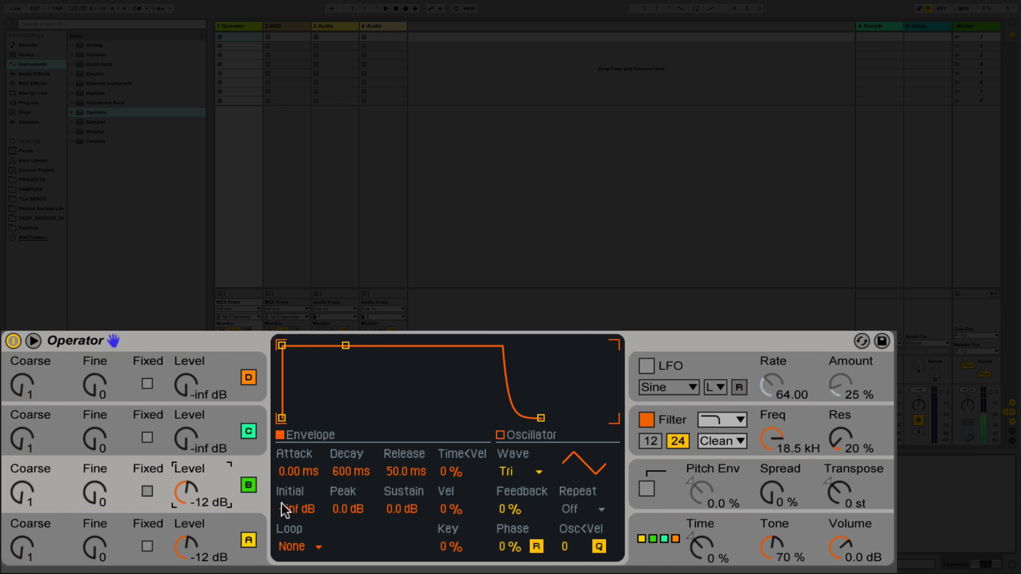
pyautogui.click(90, 498)
pyautogui.moveTo(89, 498); pyautogui.dragTo(89, 492)
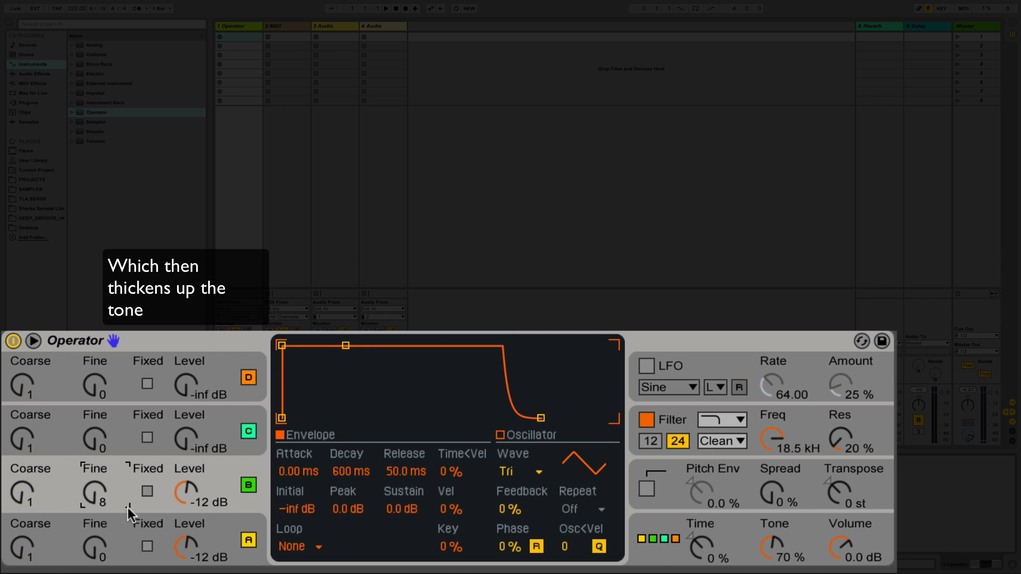
# - Turn off oscillator B and shape oscillator A's envelope to an attack of 33.9 ms and a peak of -2.1 dB
pyautogui.click(121, 537)
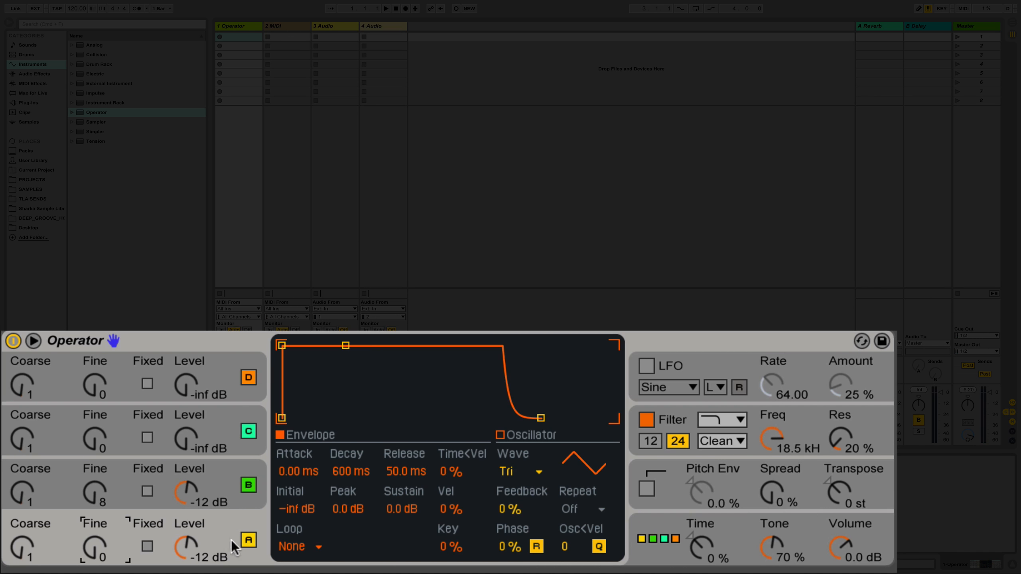
pyautogui.click(249, 487)
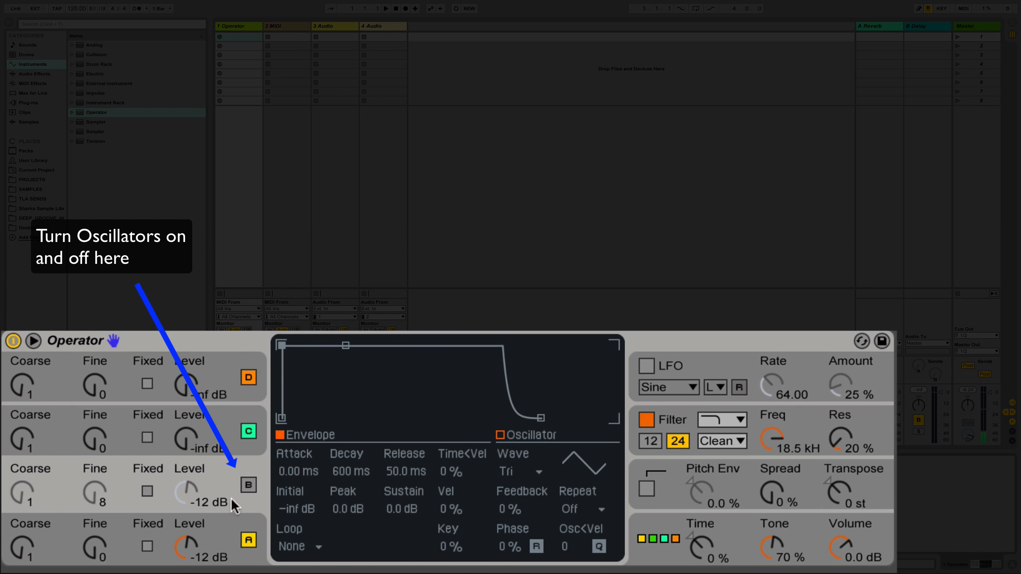
pyautogui.click(216, 528)
pyautogui.moveTo(282, 345); pyautogui.dragTo(330, 348)
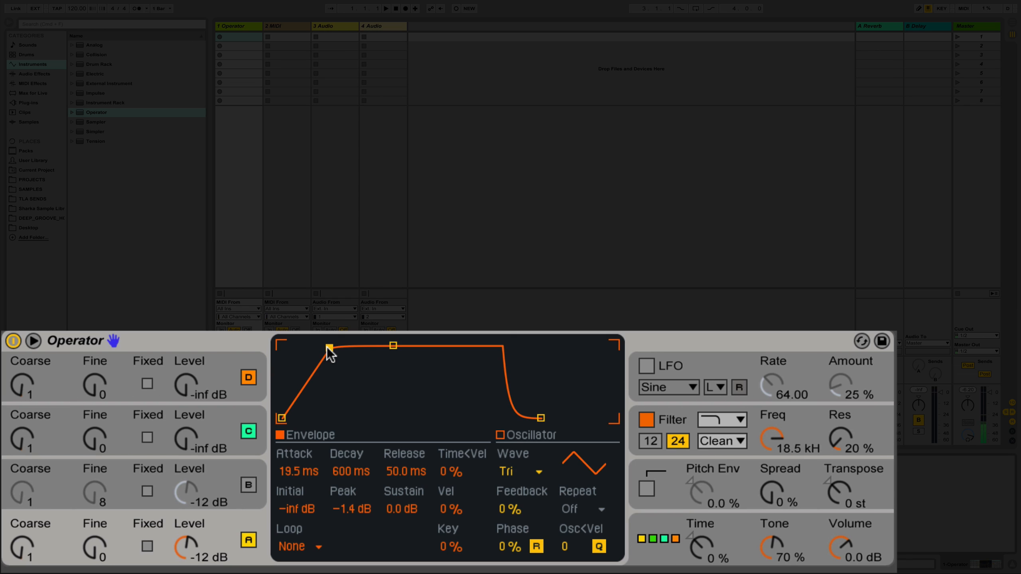
pyautogui.moveTo(329, 348); pyautogui.dragTo(334, 347)
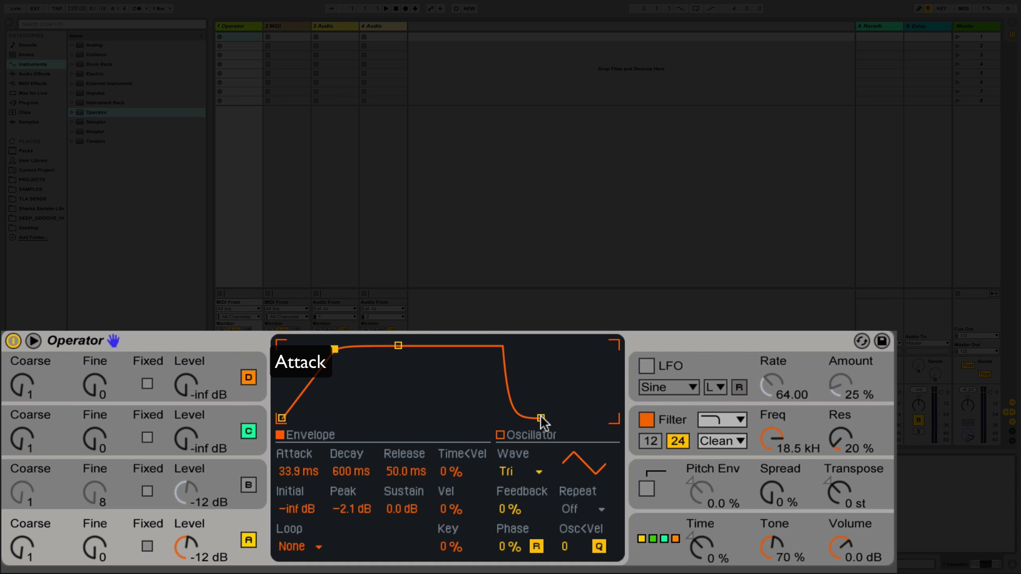
# - Set oscillator A's envelope release to 666 ms, decay to 519 ms and sustain to -6.2 dB
pyautogui.moveTo(541, 419); pyautogui.dragTo(572, 418)
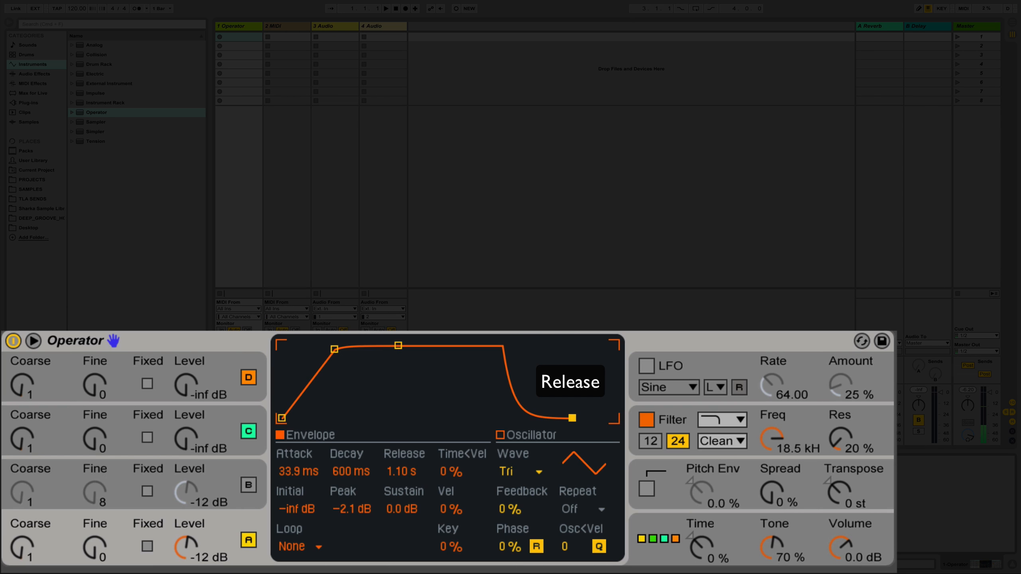
pyautogui.moveTo(571, 419); pyautogui.dragTo(566, 420)
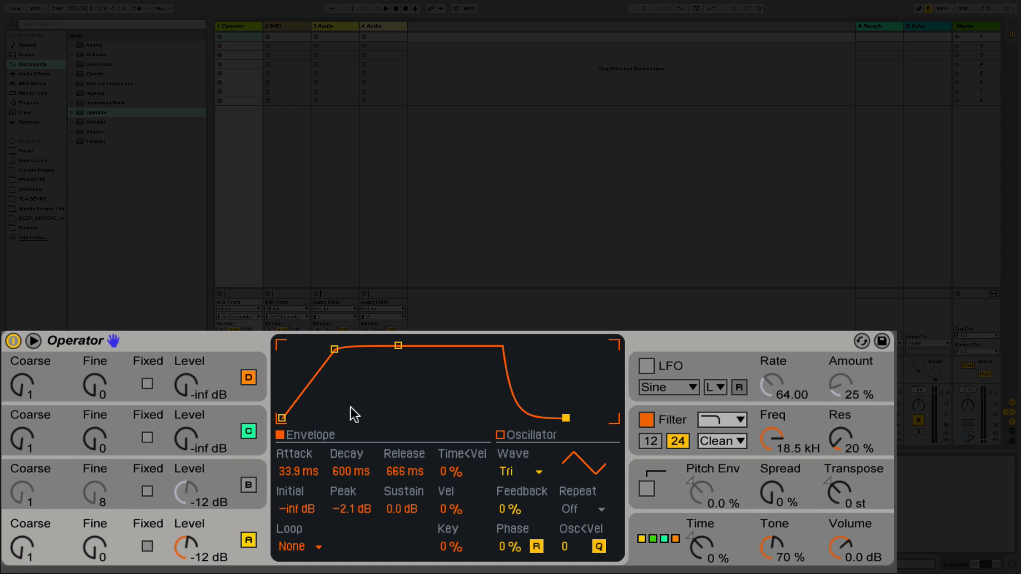
pyautogui.moveTo(398, 347); pyautogui.dragTo(396, 356)
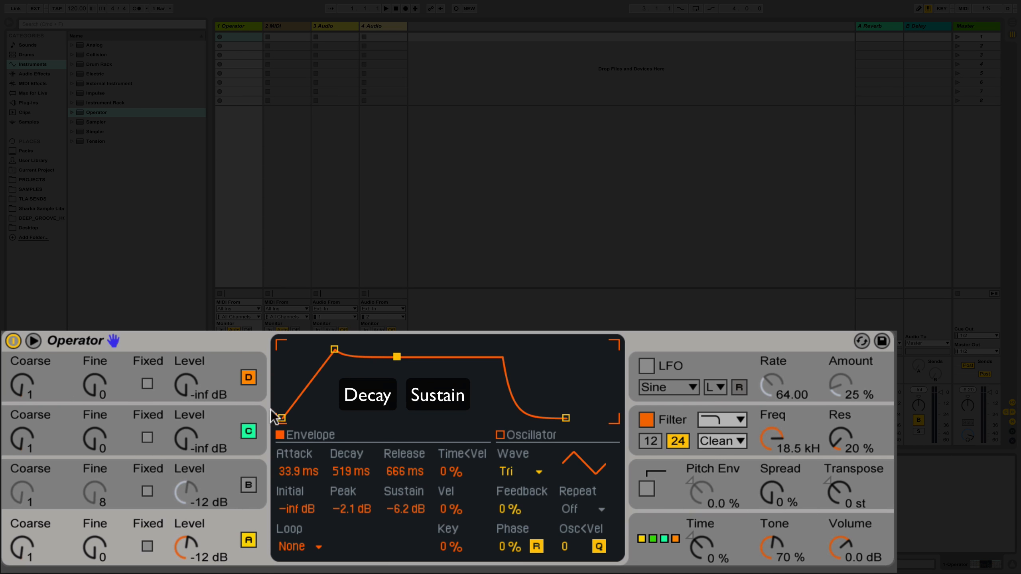
# - Turn oscillator B back on and copy only the envelope from oscillator A to it
pyautogui.click(246, 485)
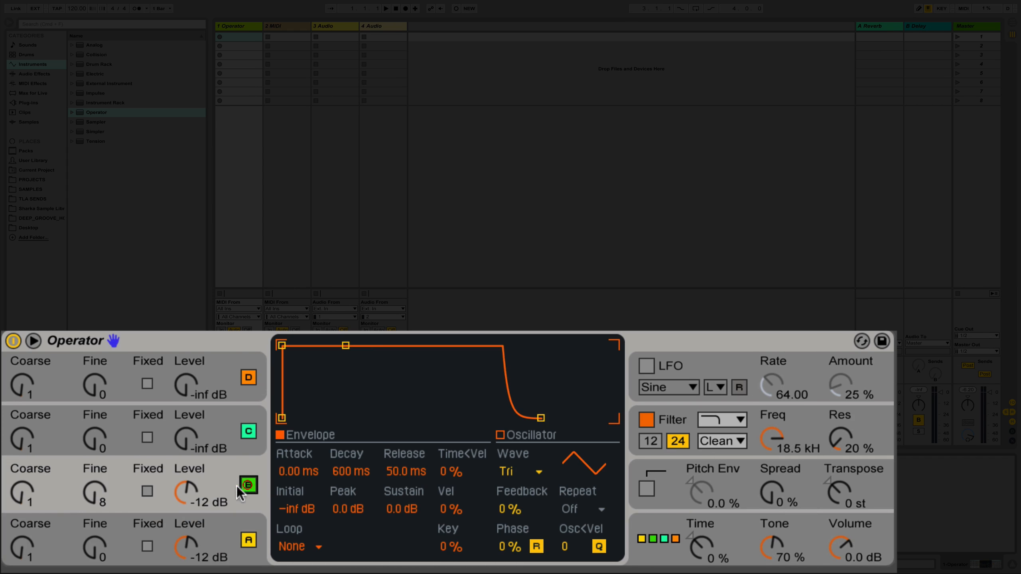
pyautogui.rightClick(382, 393)
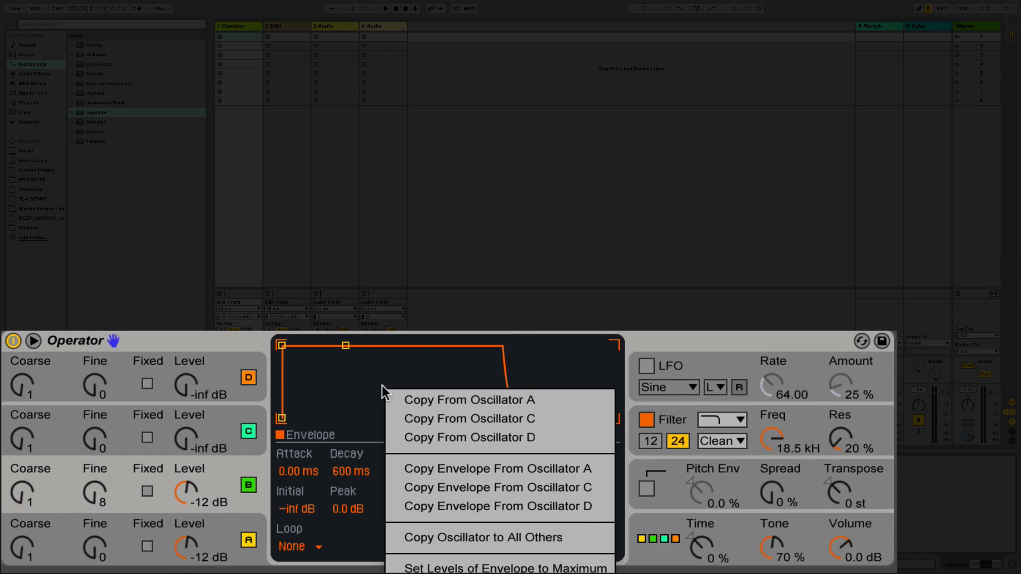
pyautogui.click(491, 471)
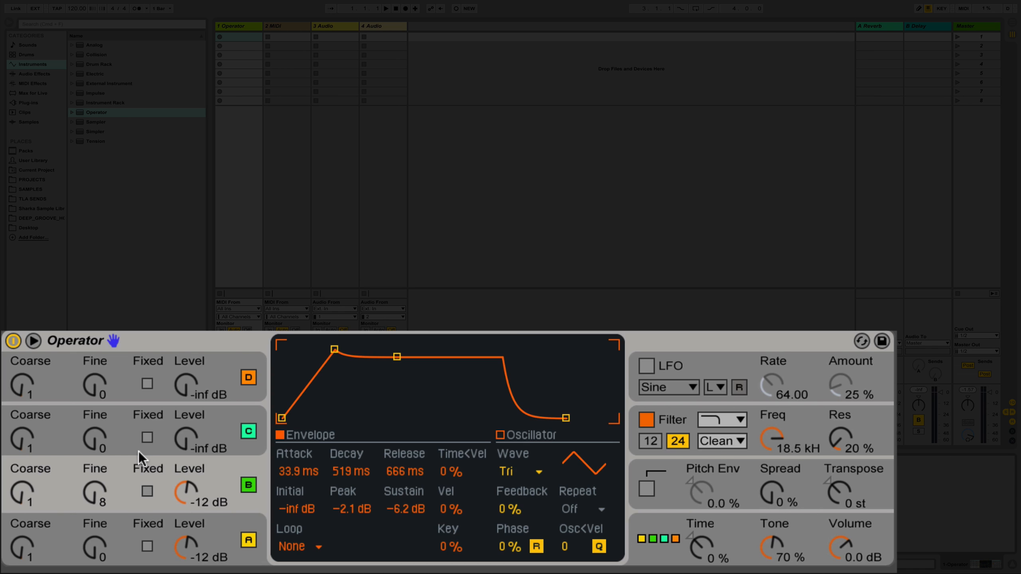
# - Give oscillator C the same envelope as oscillators A and B by copying it over
pyautogui.click(119, 421)
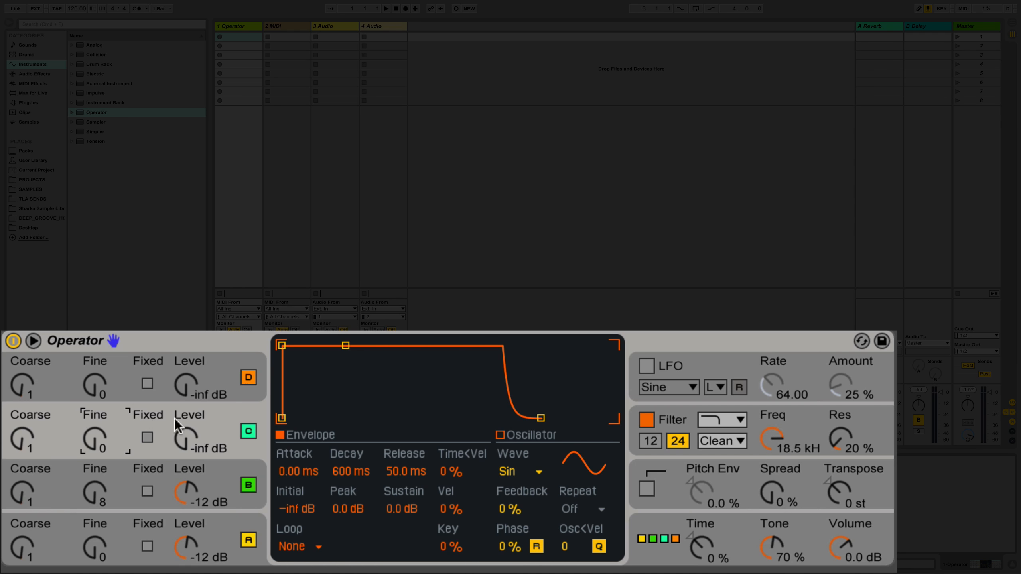
pyautogui.rightClick(397, 394)
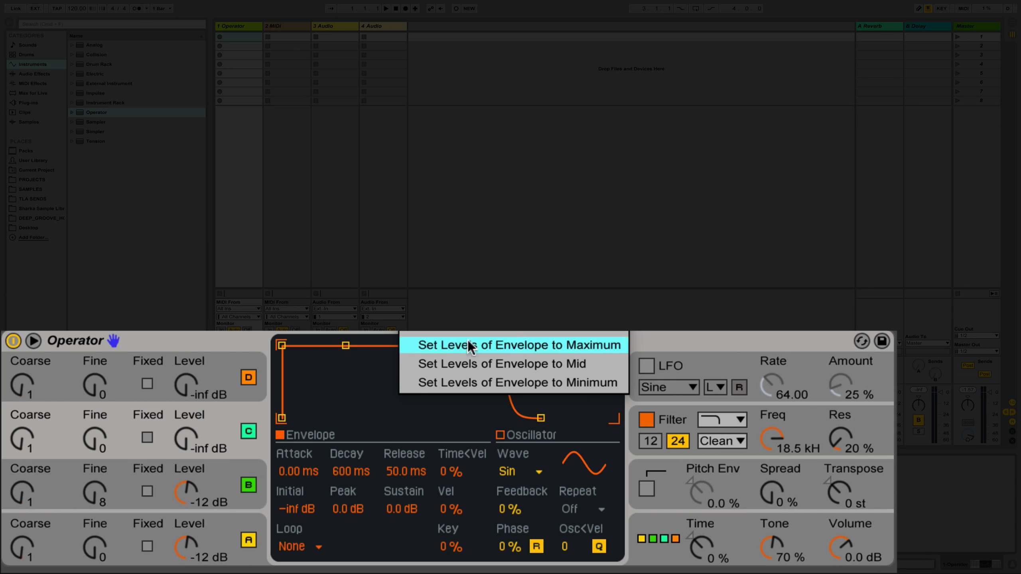
pyautogui.click(220, 422)
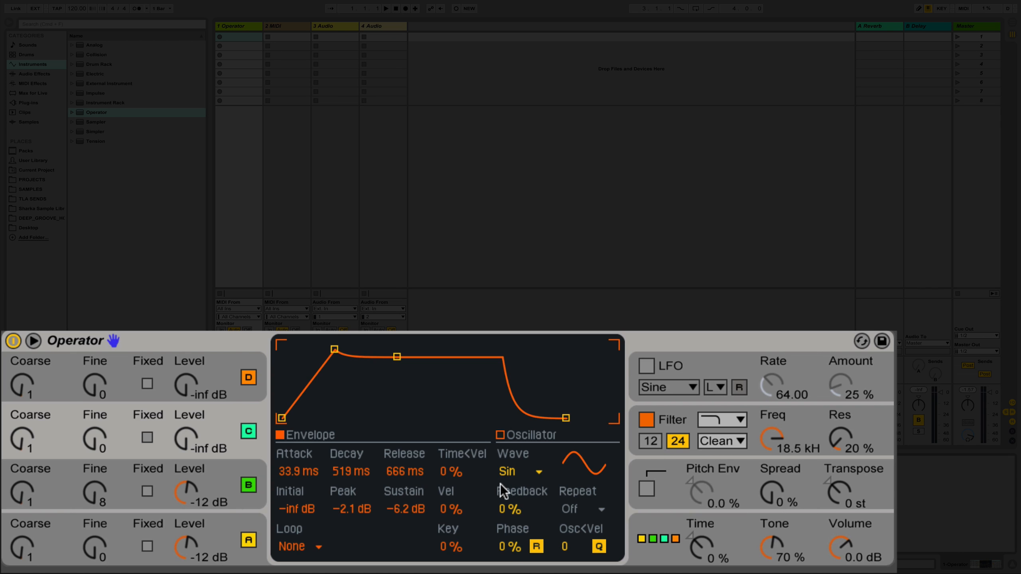
# - Drop oscillator C one octave with a Coarse value of 0.5 and raise its level to -7.9 dB
pyautogui.click(21, 438)
pyautogui.moveTo(21, 439); pyautogui.dragTo(69, 436)
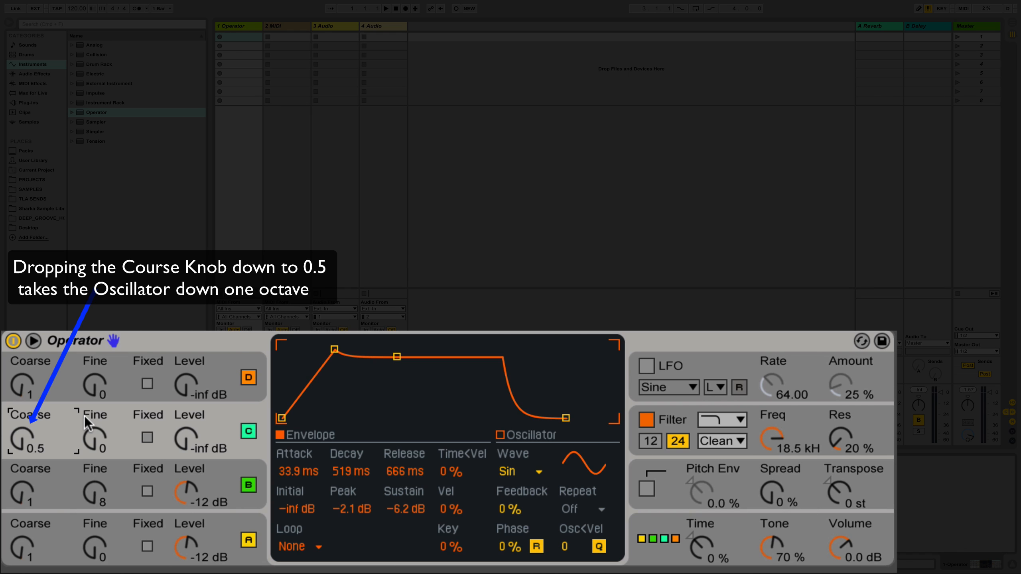
pyautogui.moveTo(186, 439); pyautogui.dragTo(186, 412)
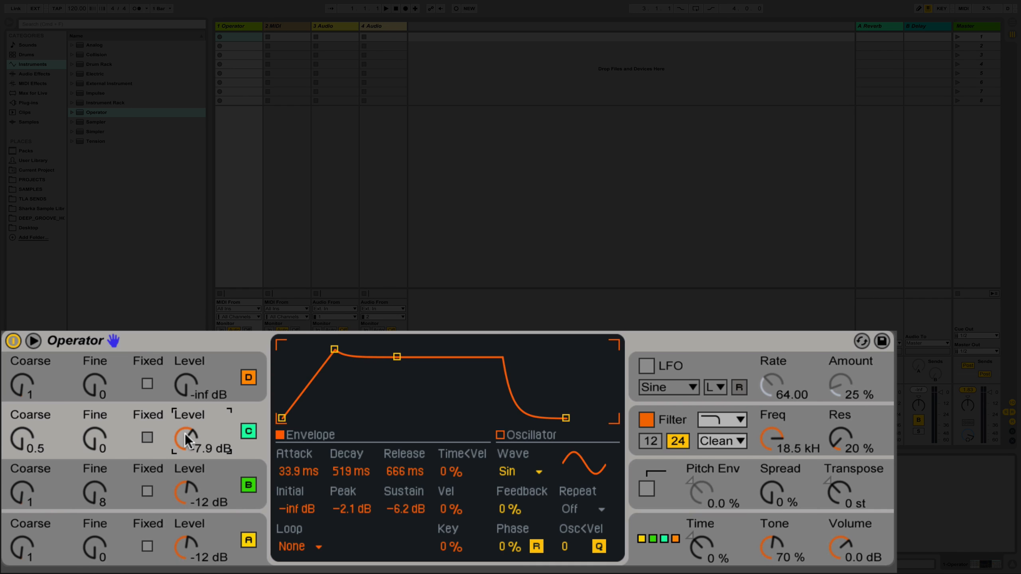
# - Copy the envelope from oscillator A to oscillator D
pyautogui.click(134, 364)
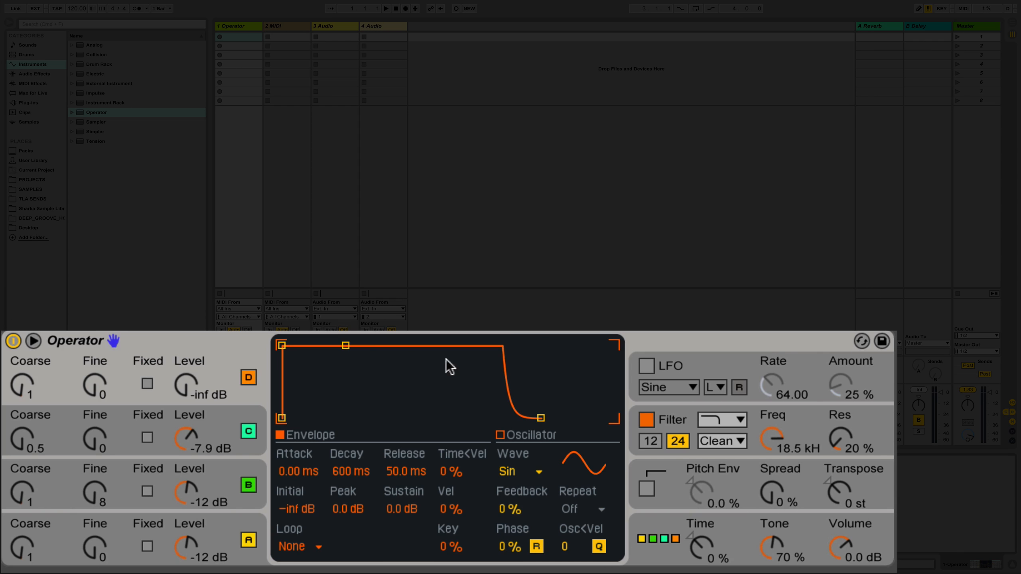
pyautogui.rightClick(404, 377)
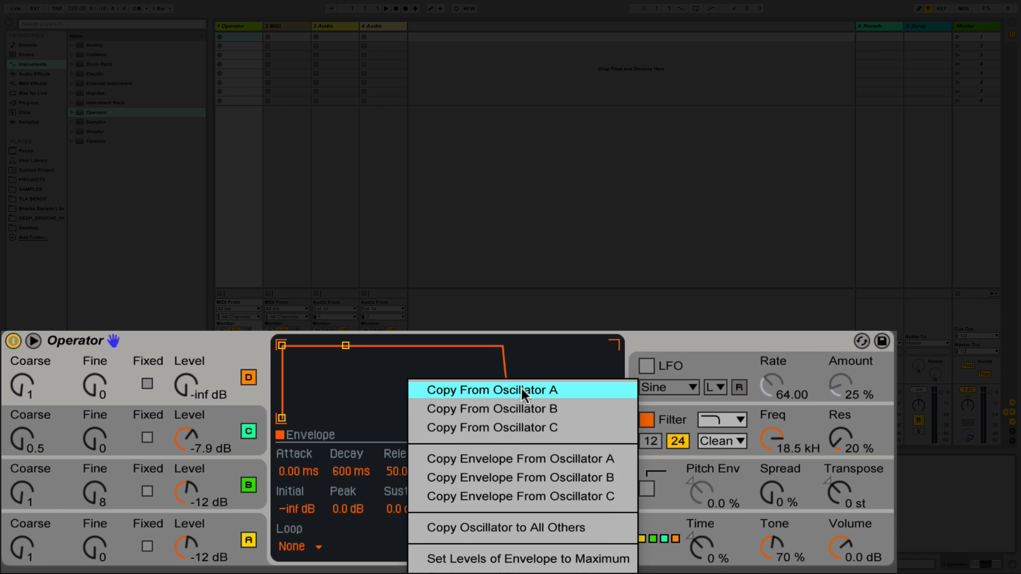
pyautogui.click(503, 456)
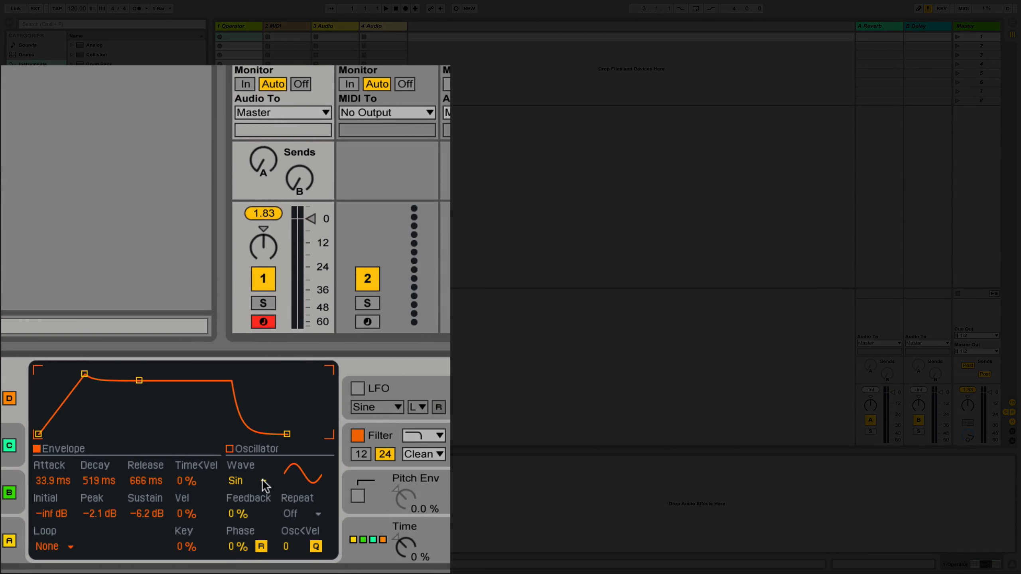
# - Set oscillator D's waveform to Square 8 and raise its level to -11 dB
pyautogui.click(225, 501)
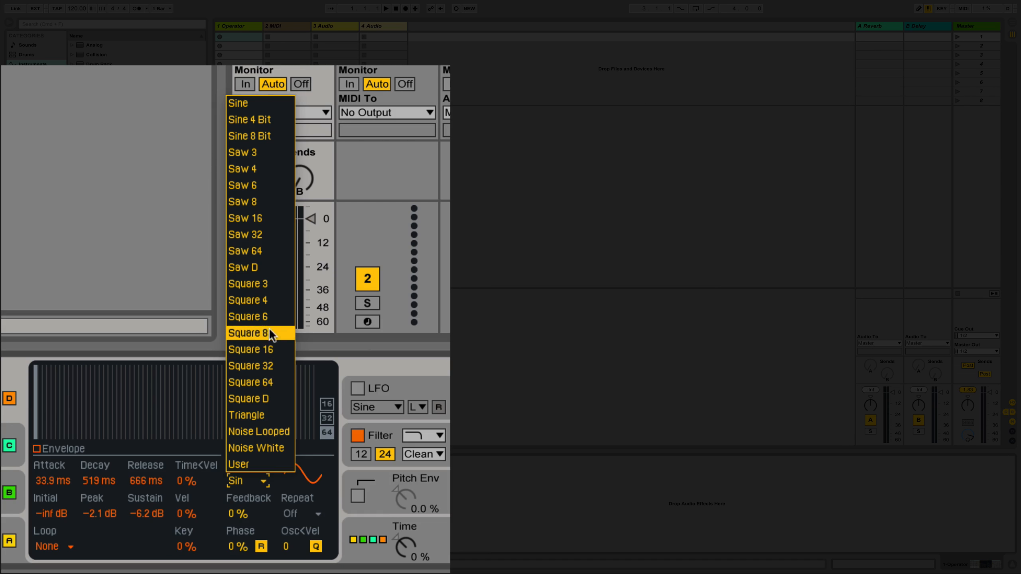
pyautogui.click(260, 333)
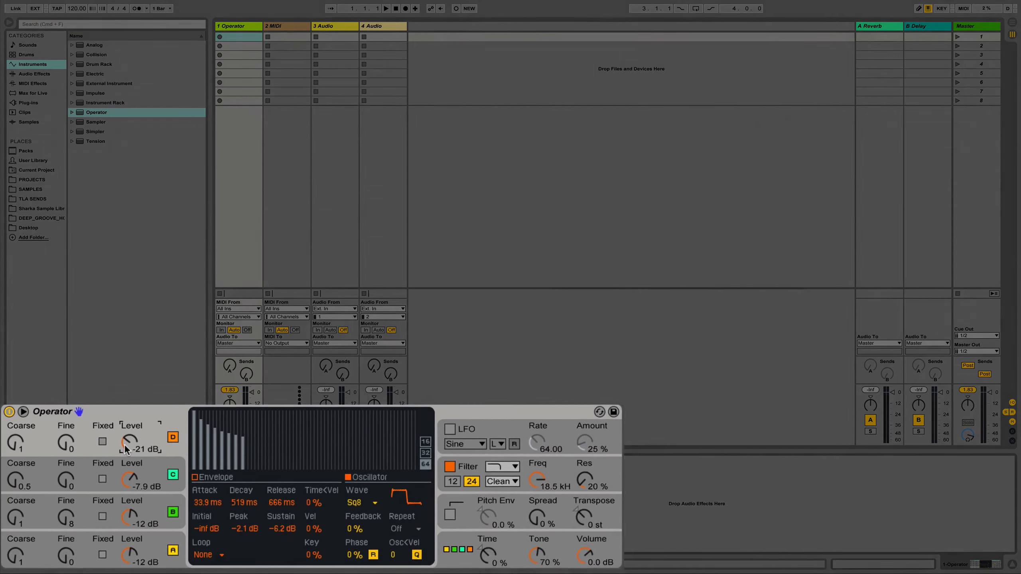
pyautogui.moveTo(179, 396); pyautogui.dragTo(179, 384)
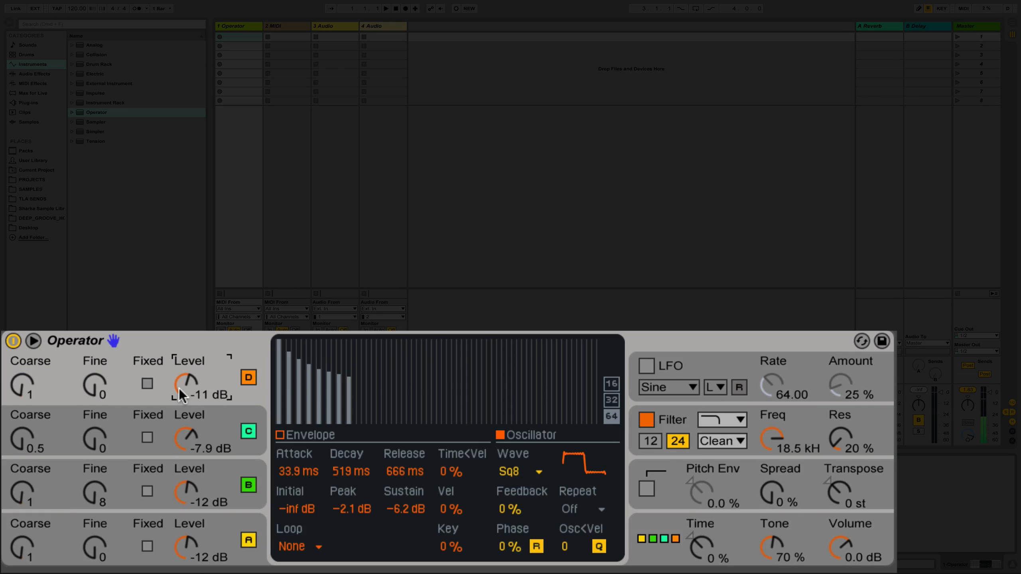
# - Switch off oscillators C, B and A to isolate oscillator D, and change D's waveform to Square 16
pyautogui.click(249, 431)
pyautogui.click(248, 484)
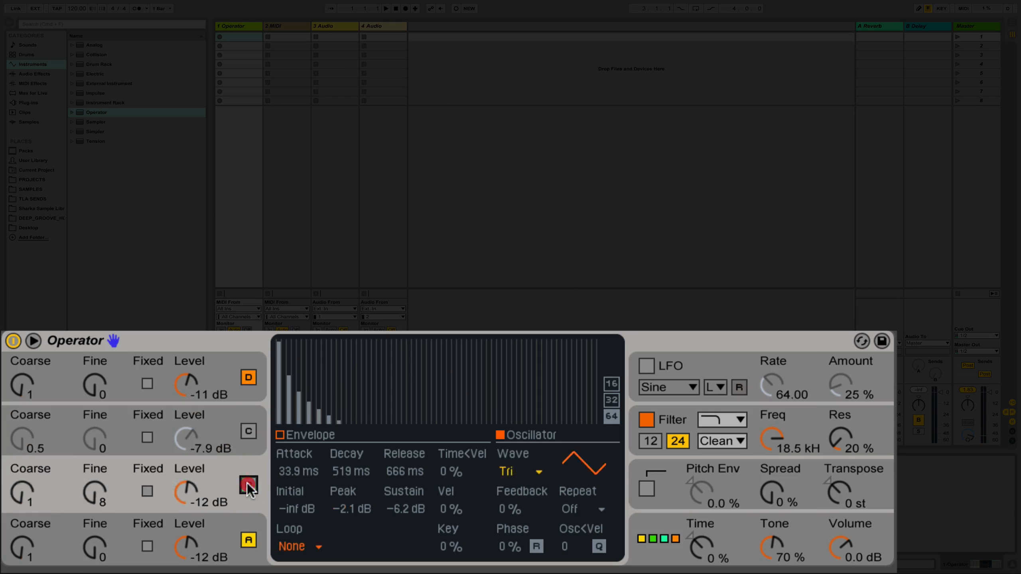
pyautogui.click(248, 540)
pyautogui.click(220, 368)
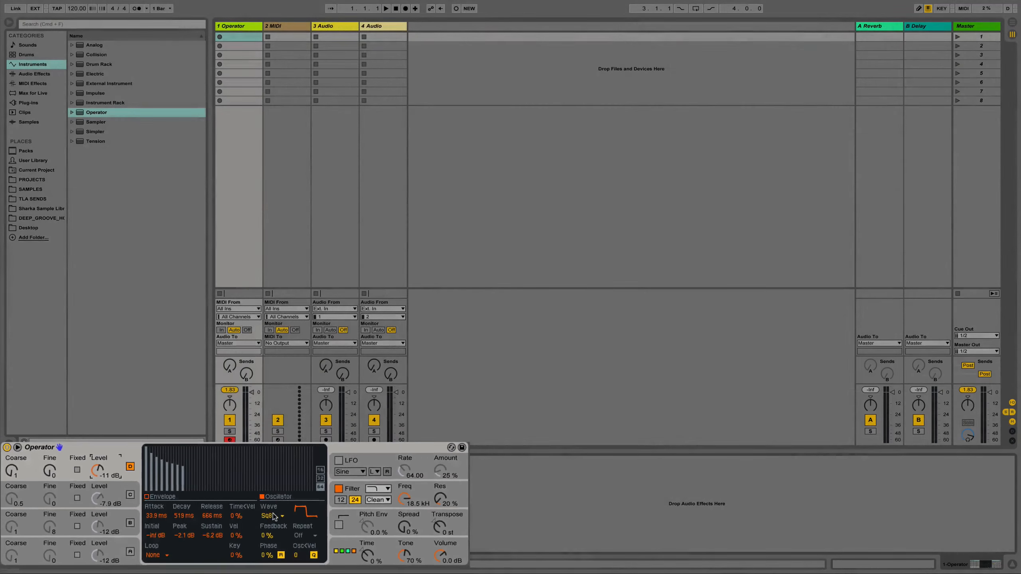
pyautogui.click(270, 516)
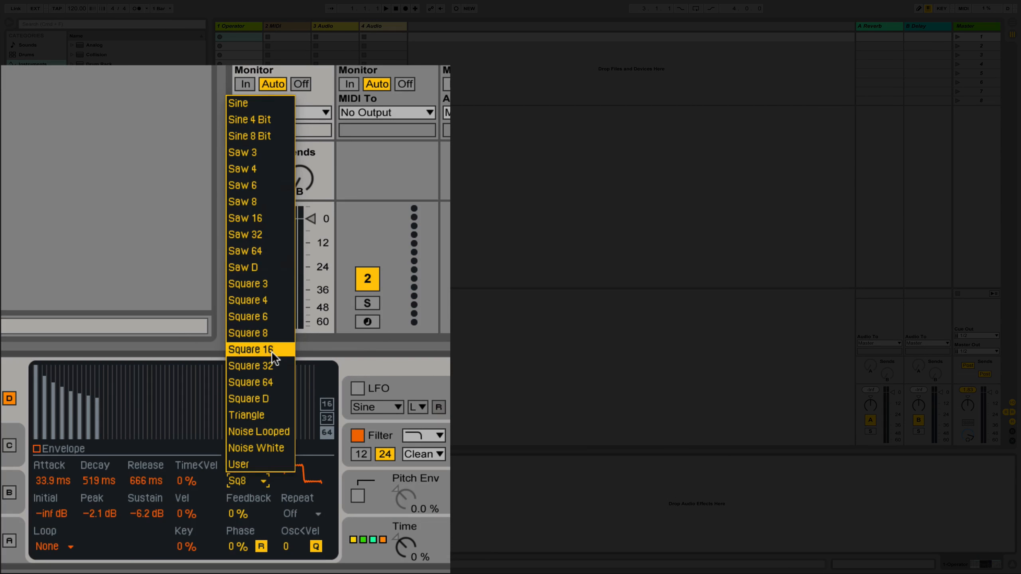
pyautogui.click(271, 350)
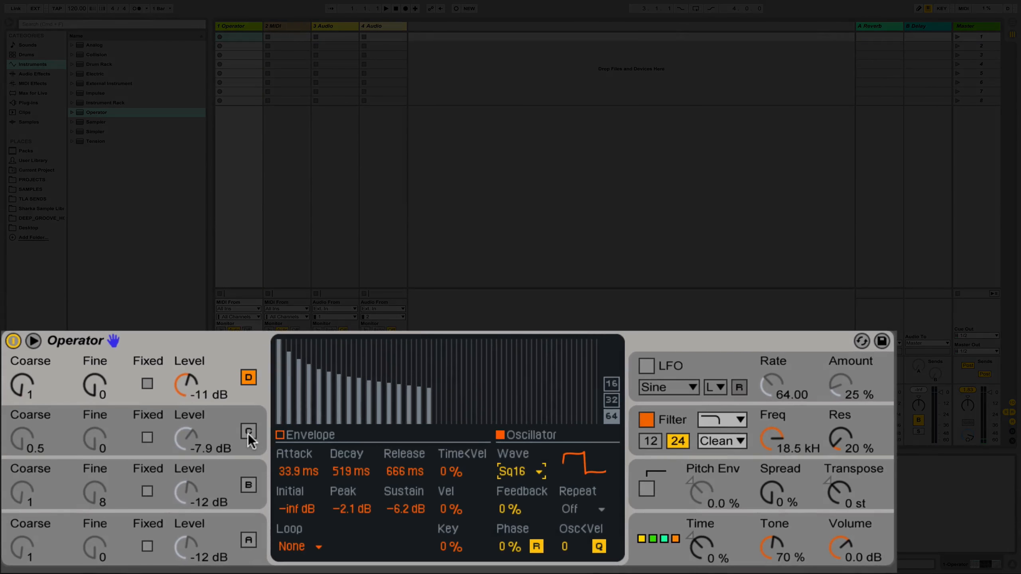
# - Switch oscillators C, B and A back on so all four oscillators sound together
pyautogui.click(189, 466)
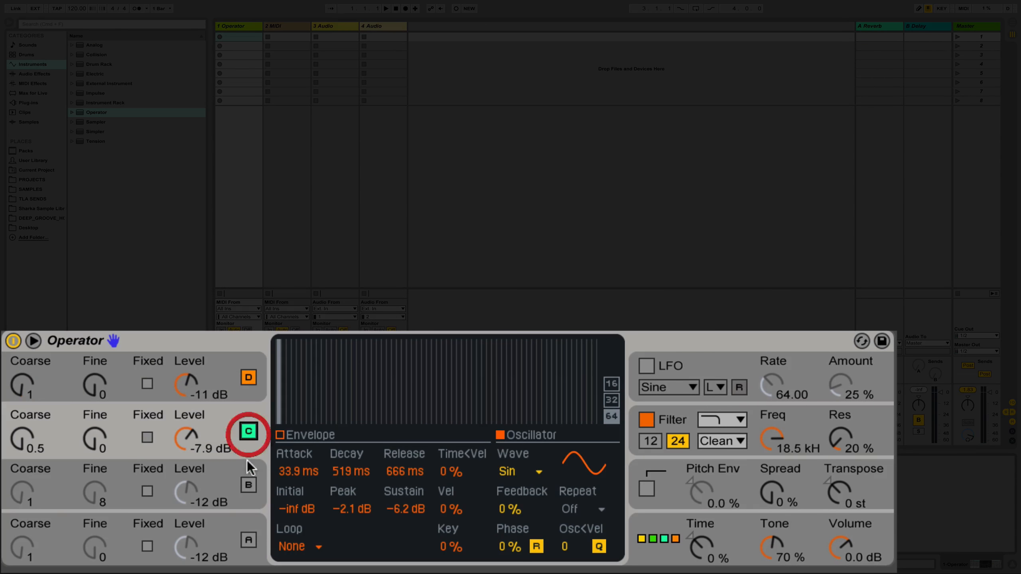
pyautogui.click(248, 485)
pyautogui.click(249, 540)
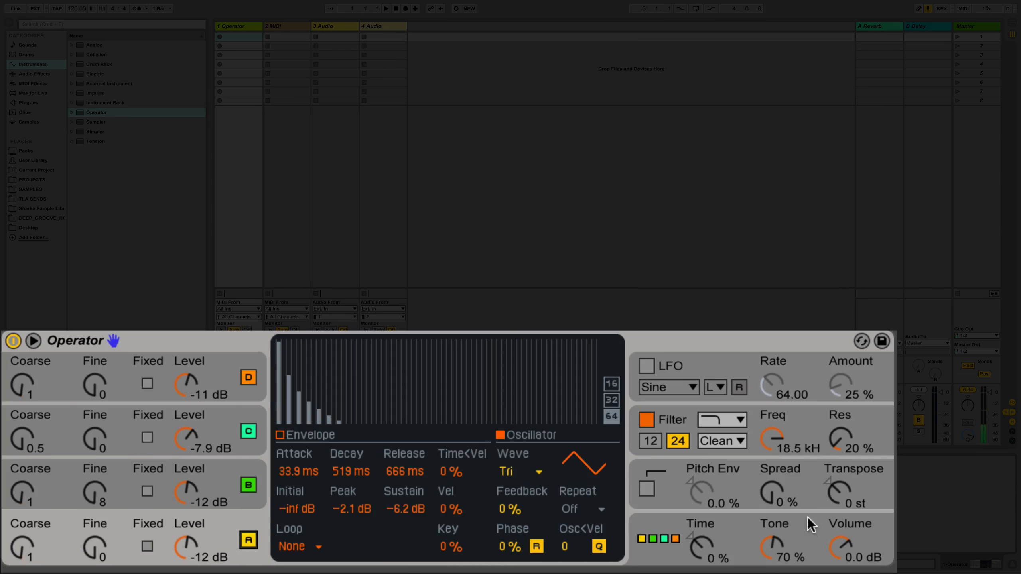
# - Lower the instrument's overall volume to -8.6 dB and oscillator D's level to -17 dB
pyautogui.moveTo(837, 543); pyautogui.dragTo(836, 567)
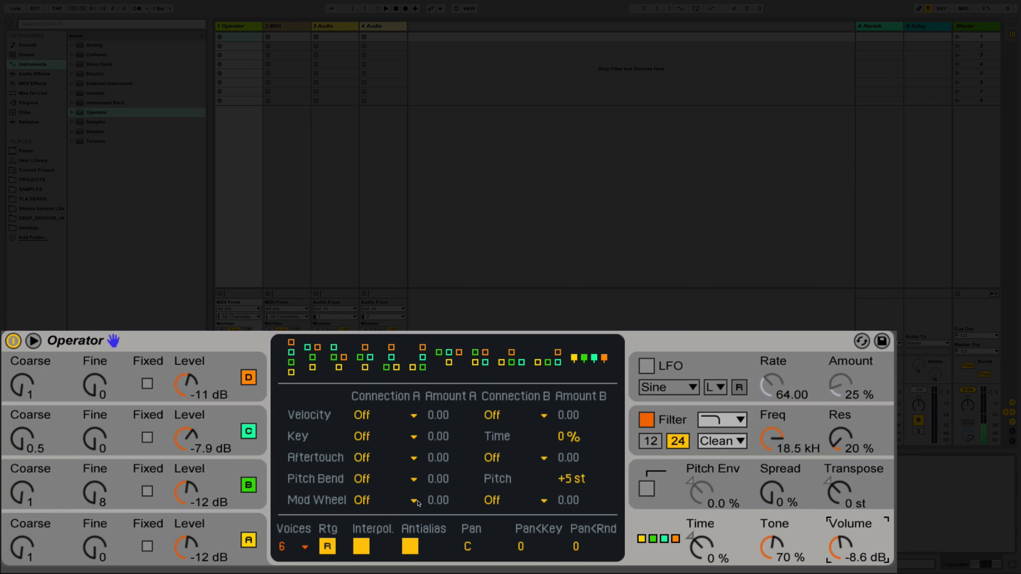
pyautogui.click(214, 342)
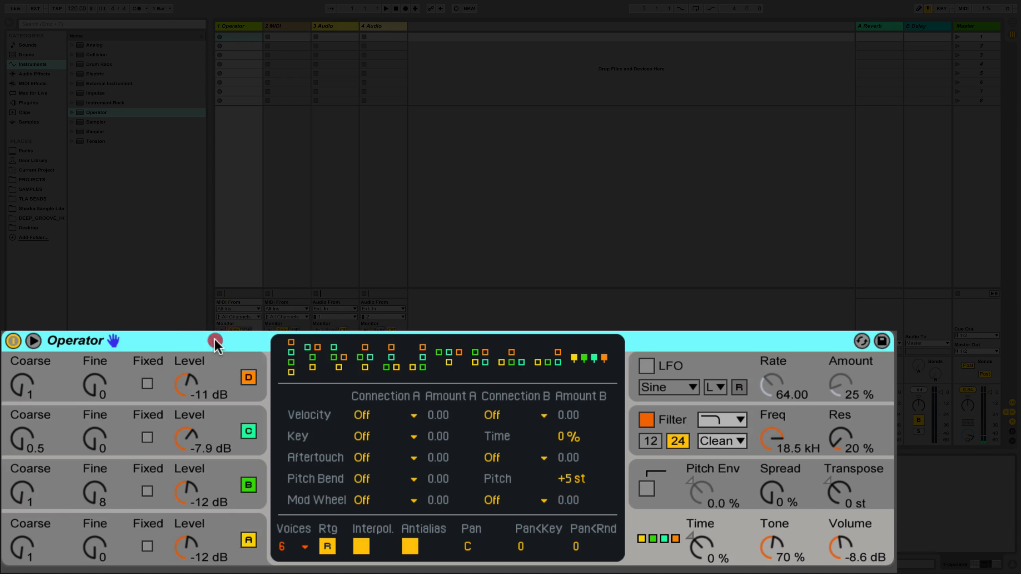
pyautogui.click(249, 378)
pyautogui.click(180, 384)
pyautogui.moveTo(179, 384); pyautogui.dragTo(180, 392)
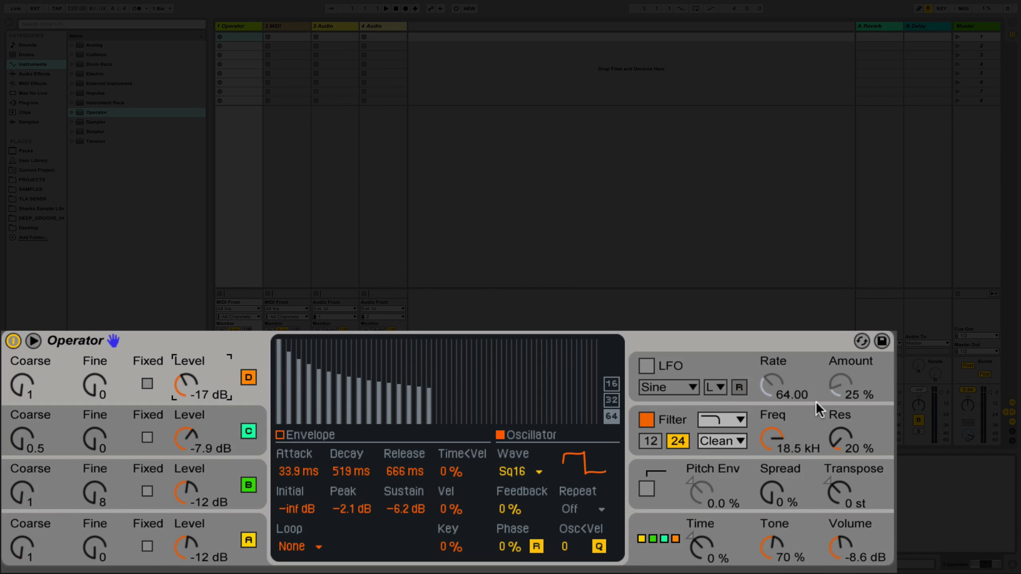
# - Display the filter's frequency curve and set its cutoff to 1.22 kHz with 52 % resonance
pyautogui.click(798, 421)
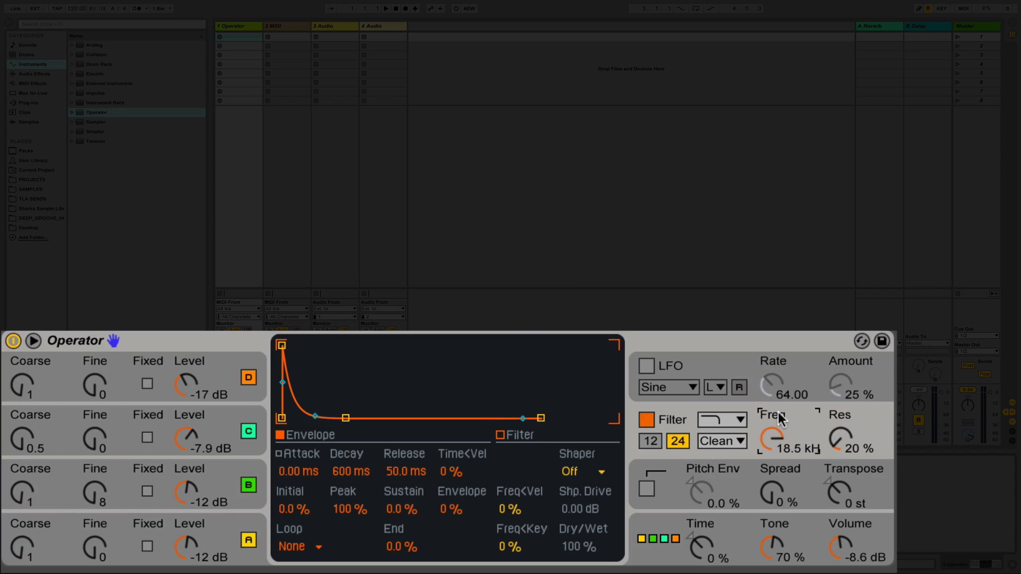
pyautogui.click(501, 434)
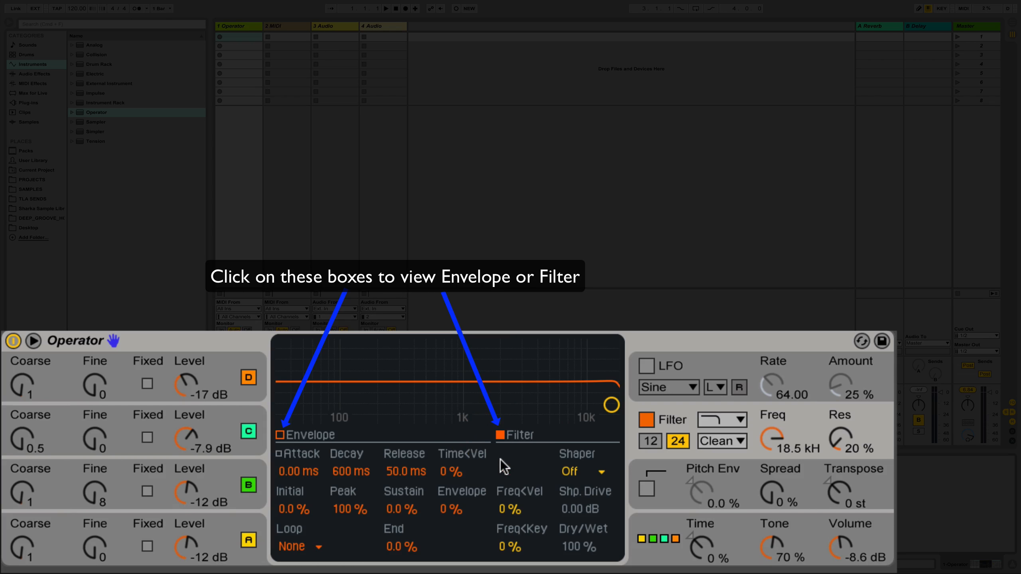
pyautogui.moveTo(612, 402); pyautogui.dragTo(472, 388)
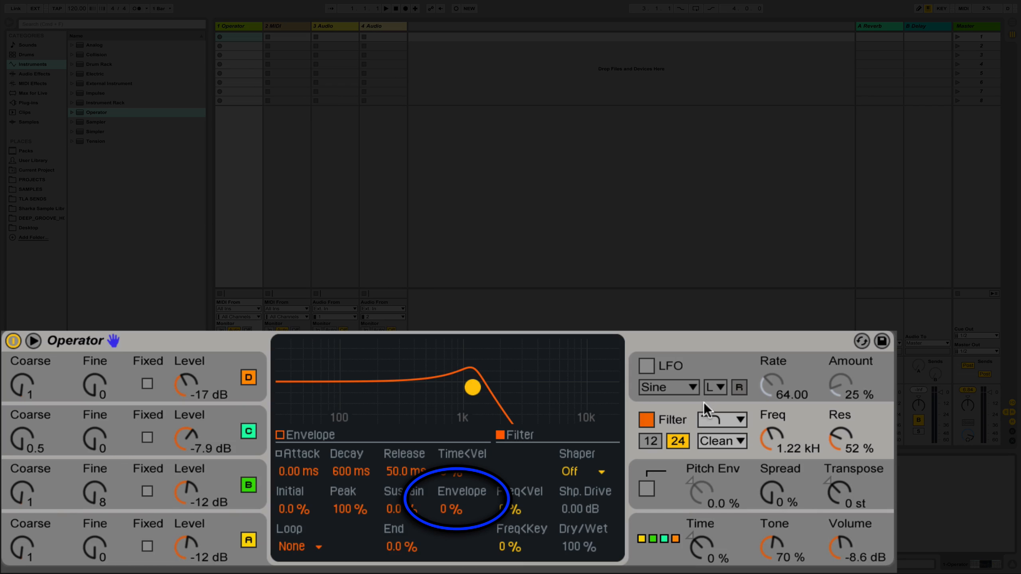
# - Set the filter envelope amount to 100 % and shape its attack to 12.8 ms with a 75 % slope and 95 % peak
pyautogui.click(446, 511)
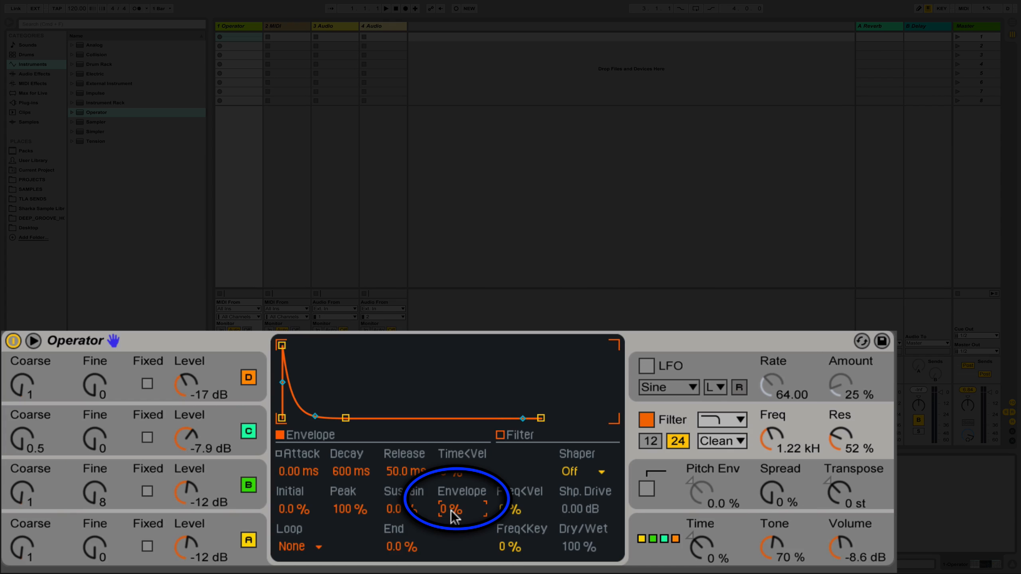
pyautogui.moveTo(447, 511); pyautogui.dragTo(446, 430)
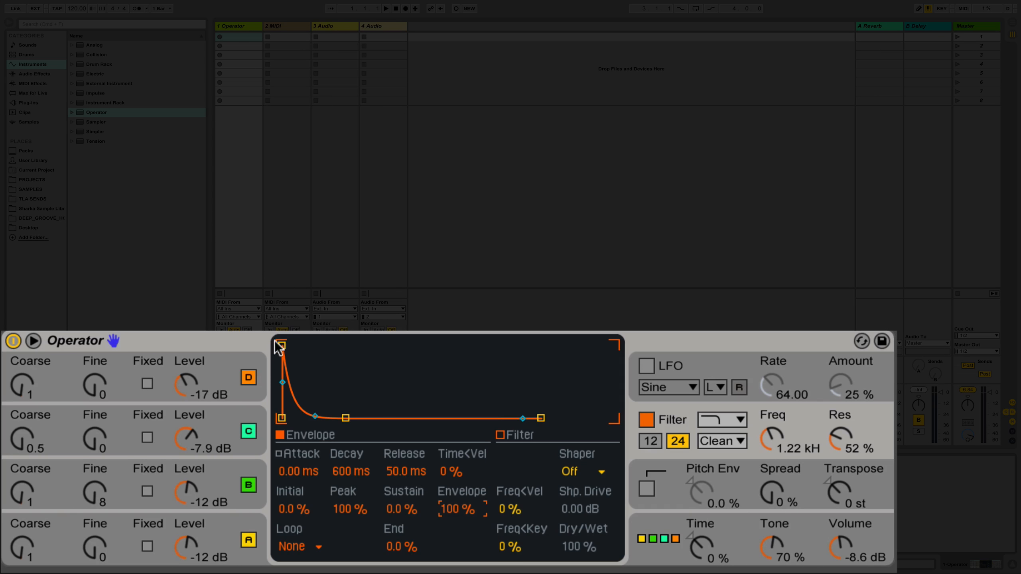
pyautogui.moveTo(282, 344); pyautogui.dragTo(296, 345)
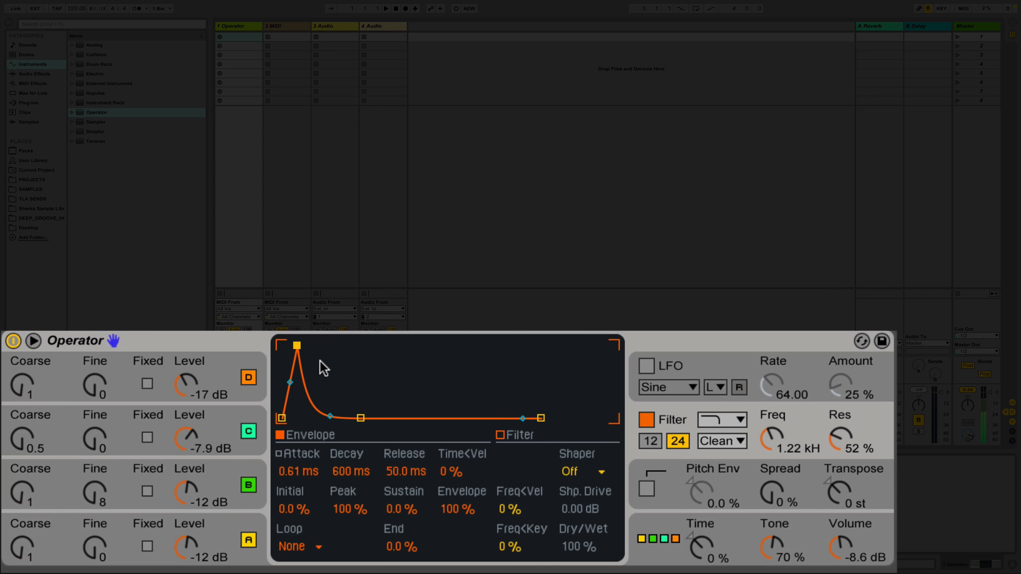
pyautogui.click(289, 383)
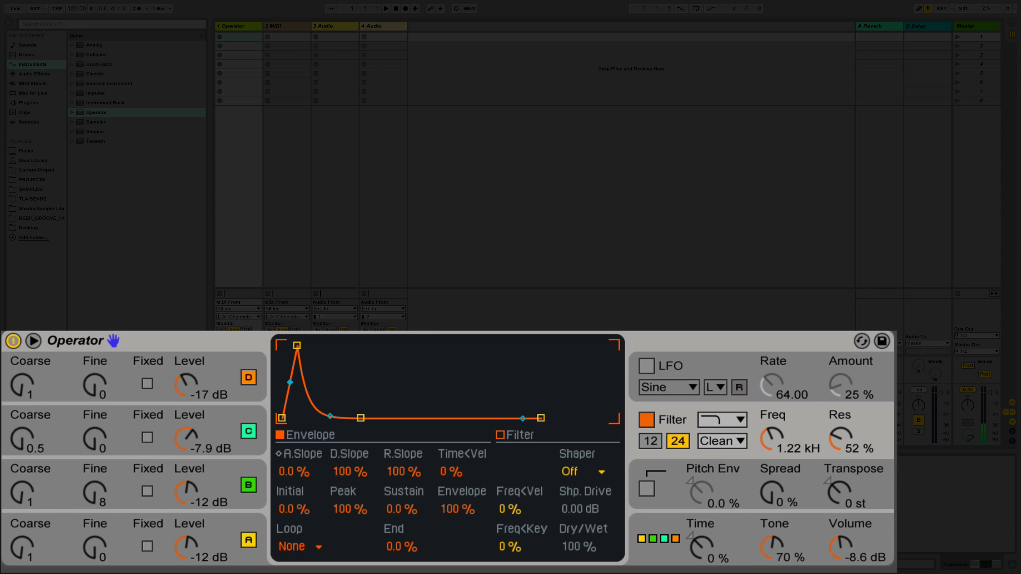
pyautogui.moveTo(298, 346); pyautogui.dragTo(325, 349)
pyautogui.moveTo(304, 383); pyautogui.dragTo(305, 360)
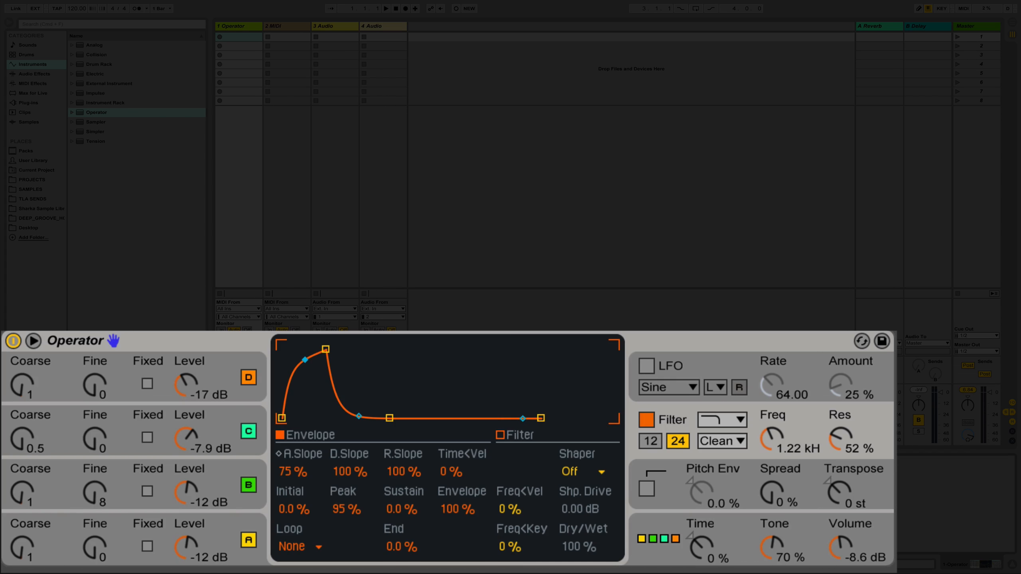
# - Reshape the filter envelope with a 4.92 s decay, 100 % sustain, 20.0 s attack and 100 % peak
pyautogui.click(389, 418)
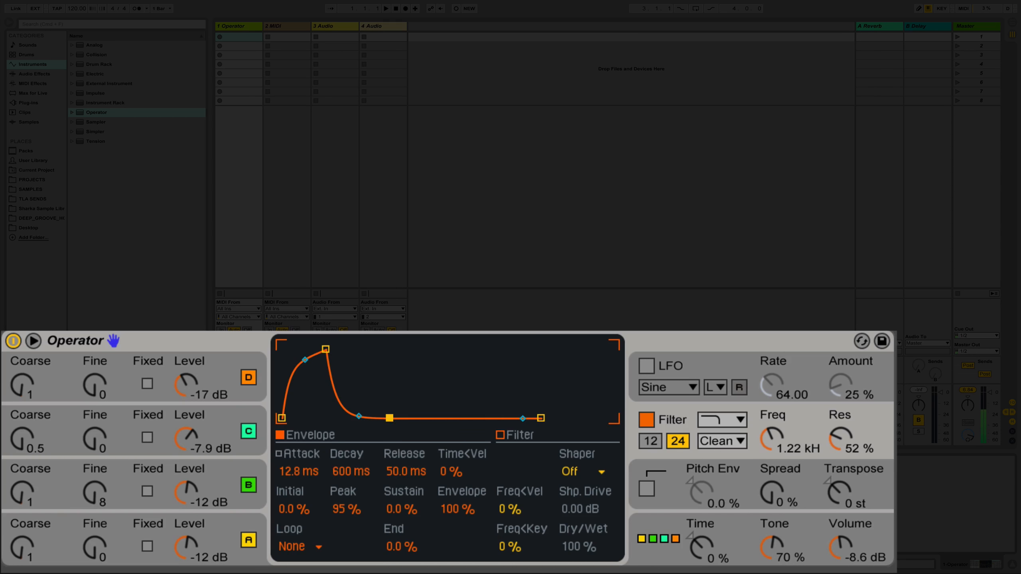
pyautogui.moveTo(390, 418); pyautogui.dragTo(410, 345)
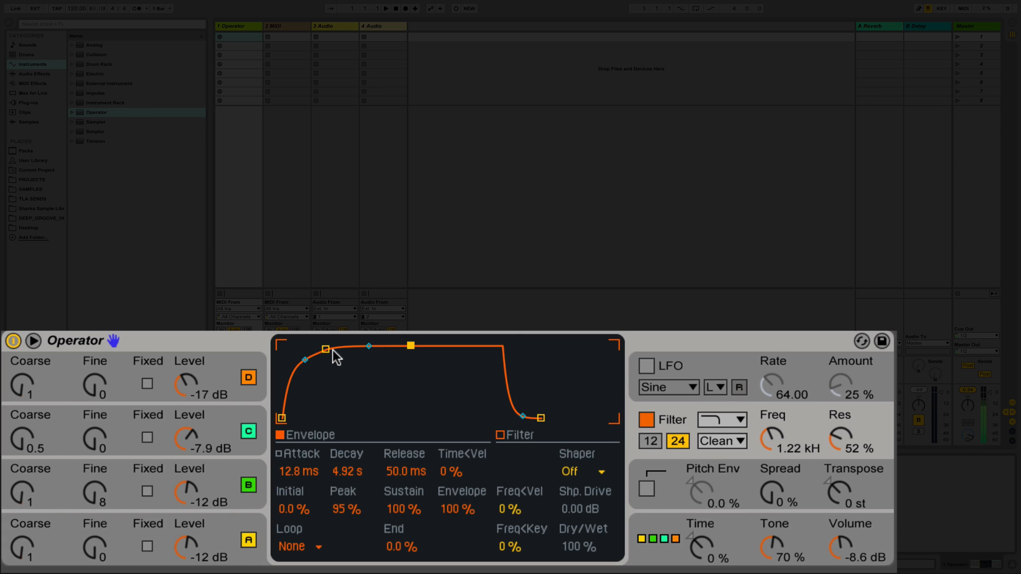
pyautogui.moveTo(327, 348); pyautogui.dragTo(368, 346)
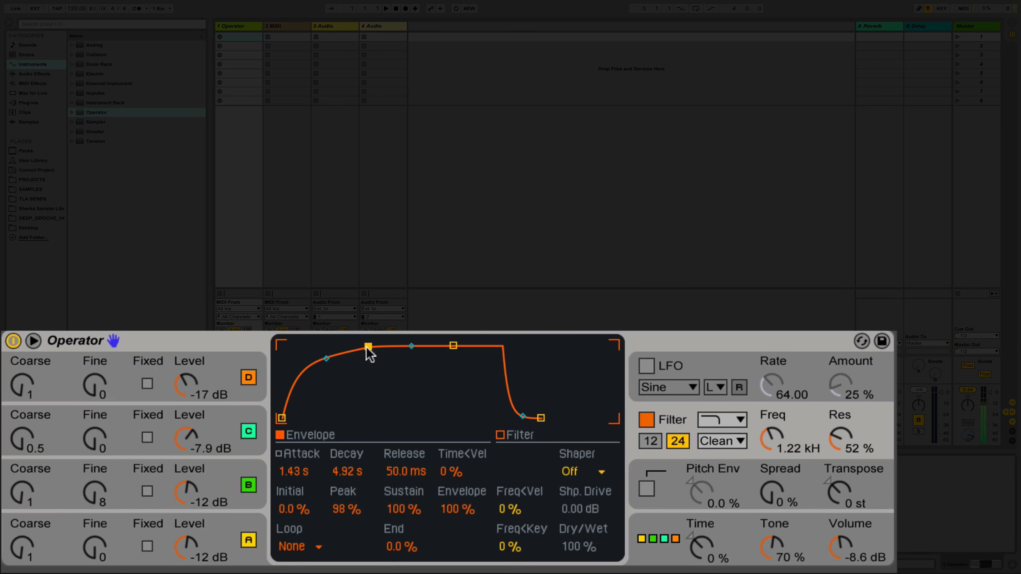
pyautogui.moveTo(367, 347); pyautogui.dragTo(392, 345)
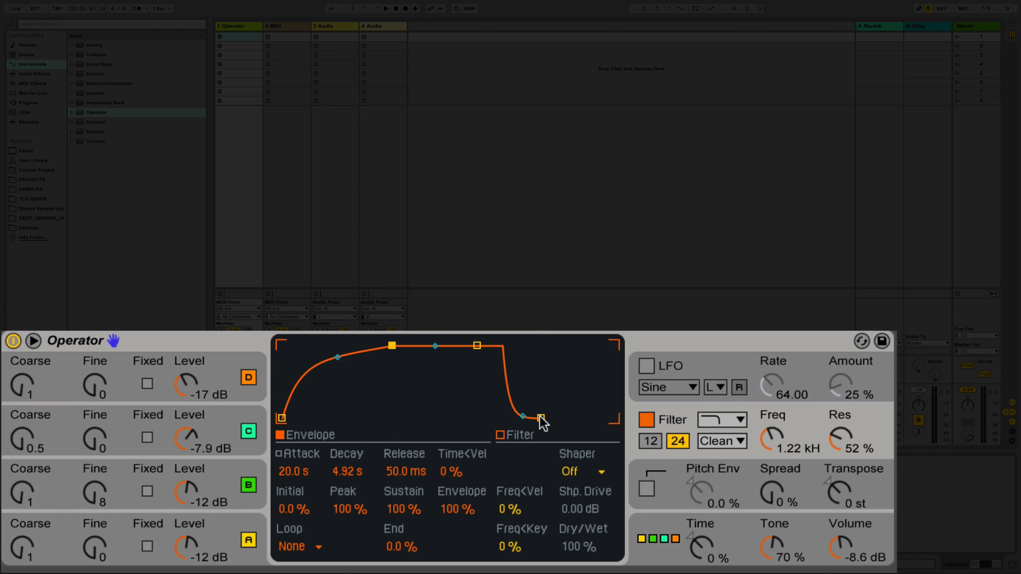
# - Lengthen the filter envelope's release to 2.63 s
pyautogui.moveTo(540, 419); pyautogui.dragTo(557, 418)
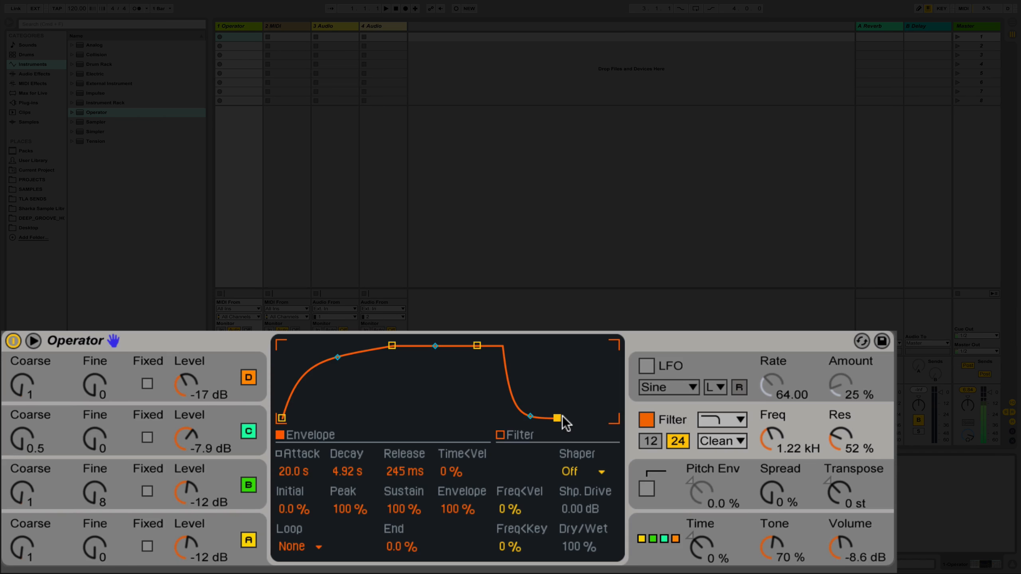
pyautogui.moveTo(562, 417); pyautogui.dragTo(579, 417)
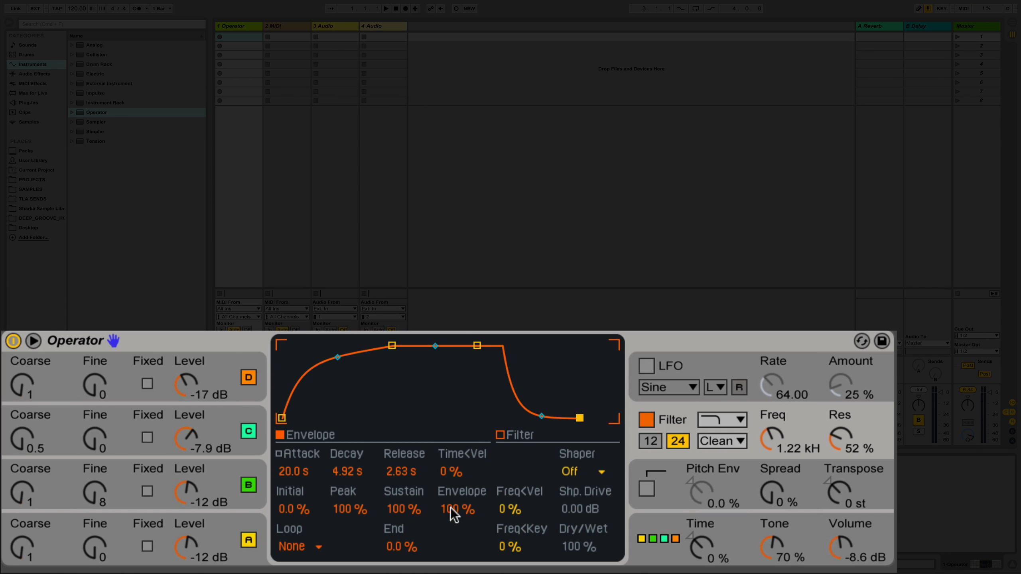
pyautogui.moveTo(450, 508)
pyautogui.mouseDown()
pyautogui.moveTo(450, 523)
pyautogui.moveTo(451, 508)
pyautogui.mouseUp()
# - Turn on the LFO and route Destination A only to the filter, removing oscillators A, B, C and D
pyautogui.click(791, 367)
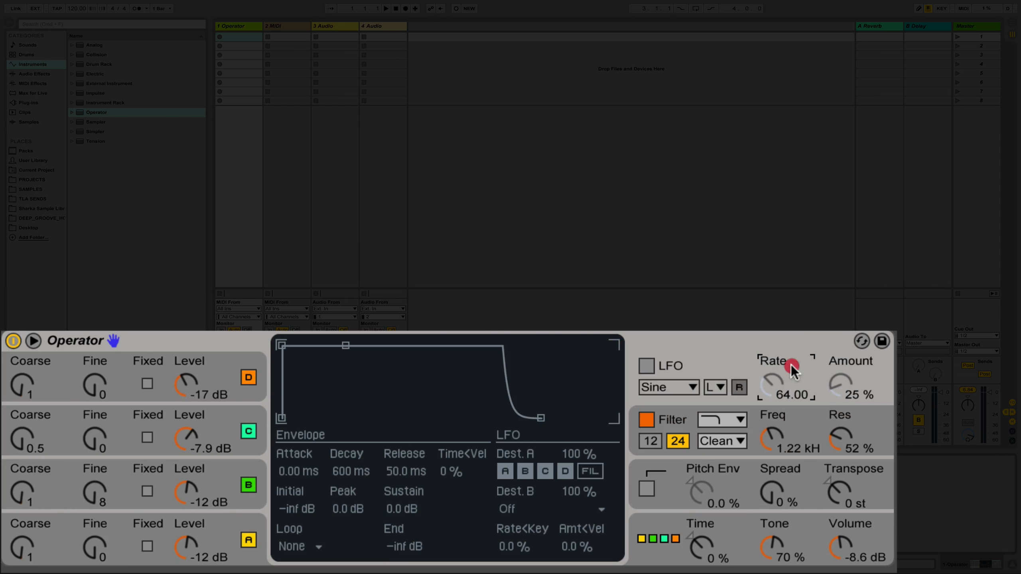
pyautogui.click(646, 366)
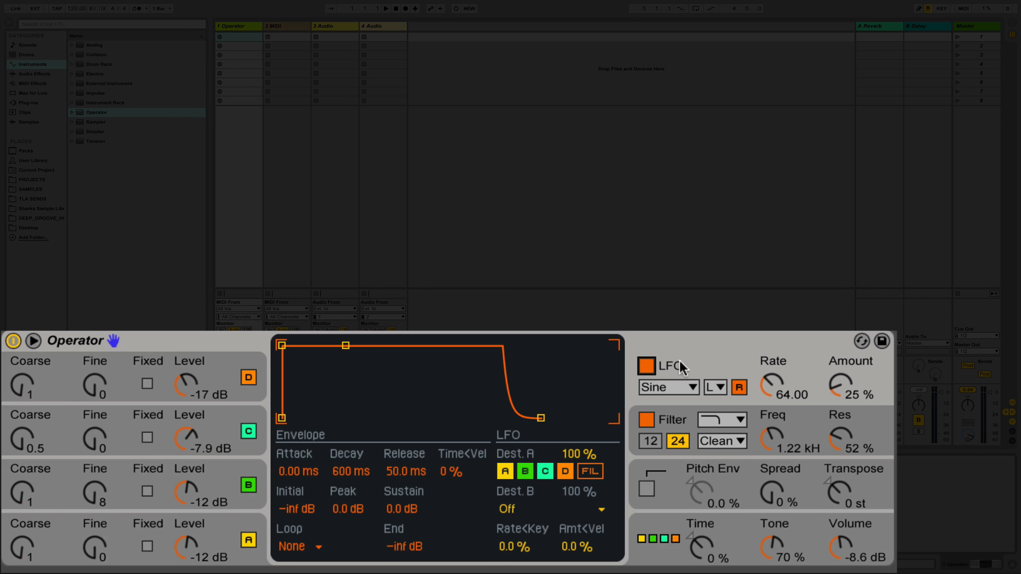
pyautogui.click(505, 471)
pyautogui.click(524, 471)
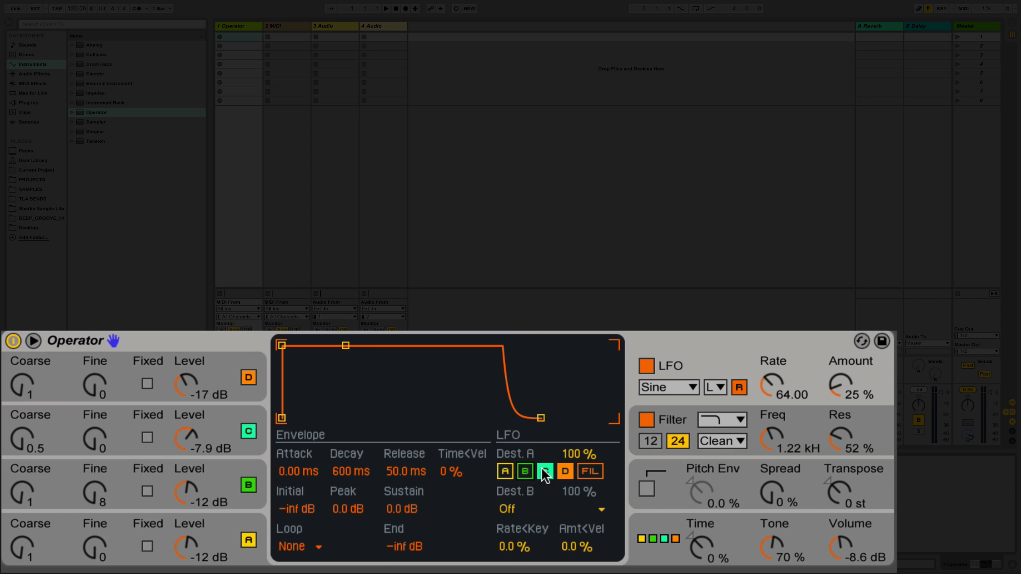
pyautogui.click(545, 470)
pyautogui.click(563, 471)
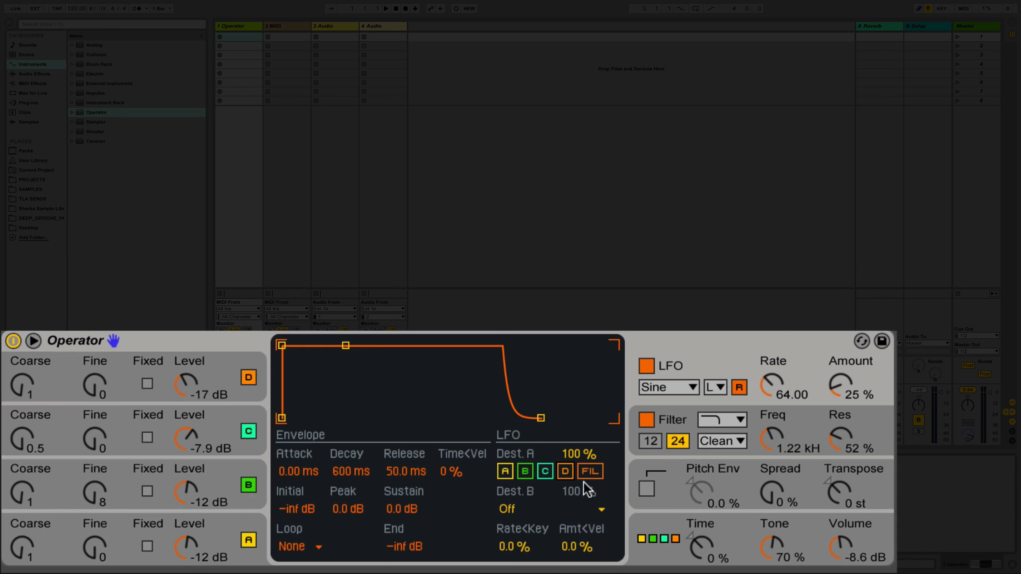
pyautogui.click(594, 472)
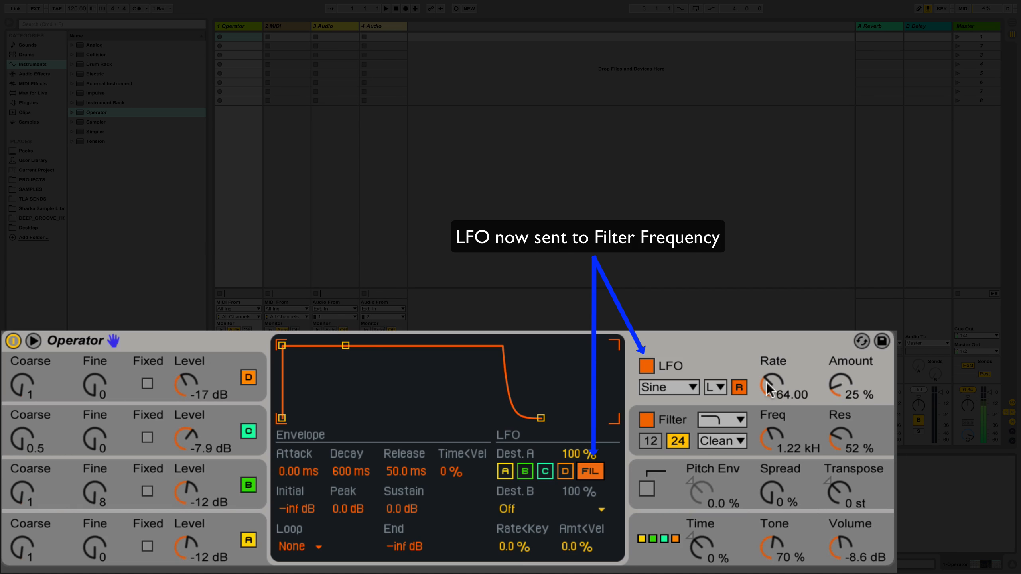
# - Try different LFO rates and amounts, settling on a rate of 97.77 and an amount of 29 %
pyautogui.moveTo(767, 388); pyautogui.dragTo(768, 371)
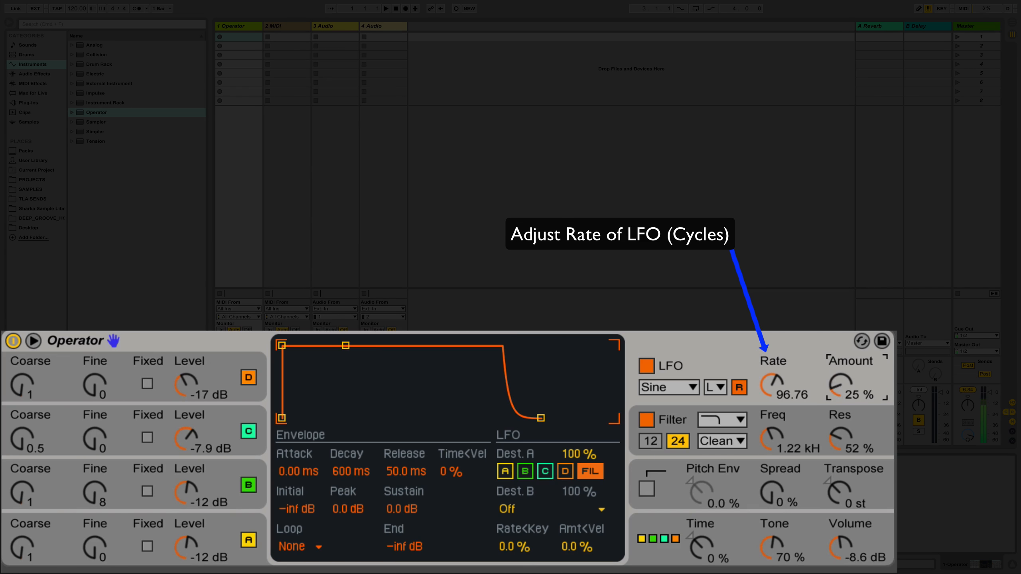
pyautogui.moveTo(840, 386); pyautogui.dragTo(840, 365)
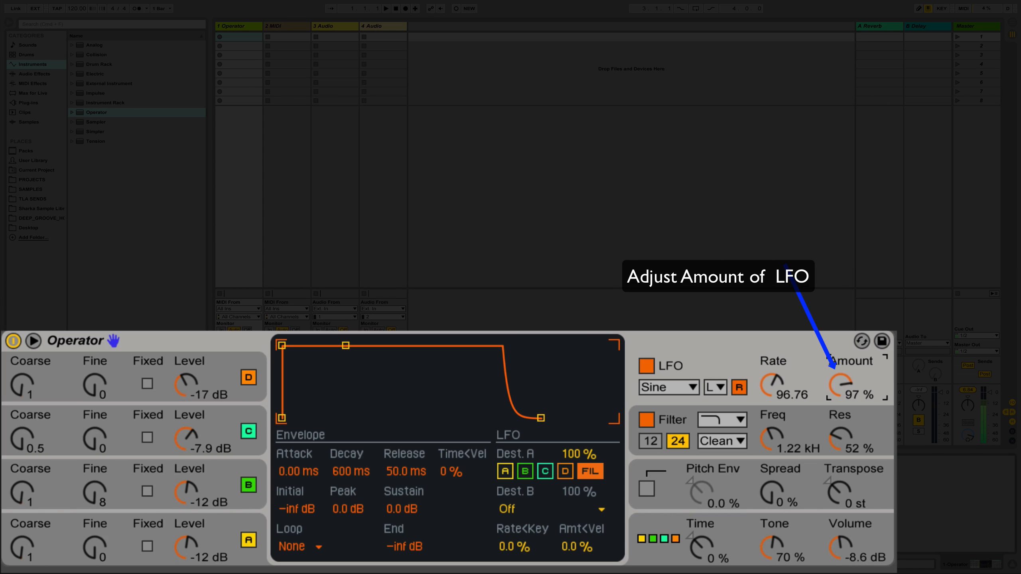
pyautogui.moveTo(766, 389); pyautogui.dragTo(765, 399)
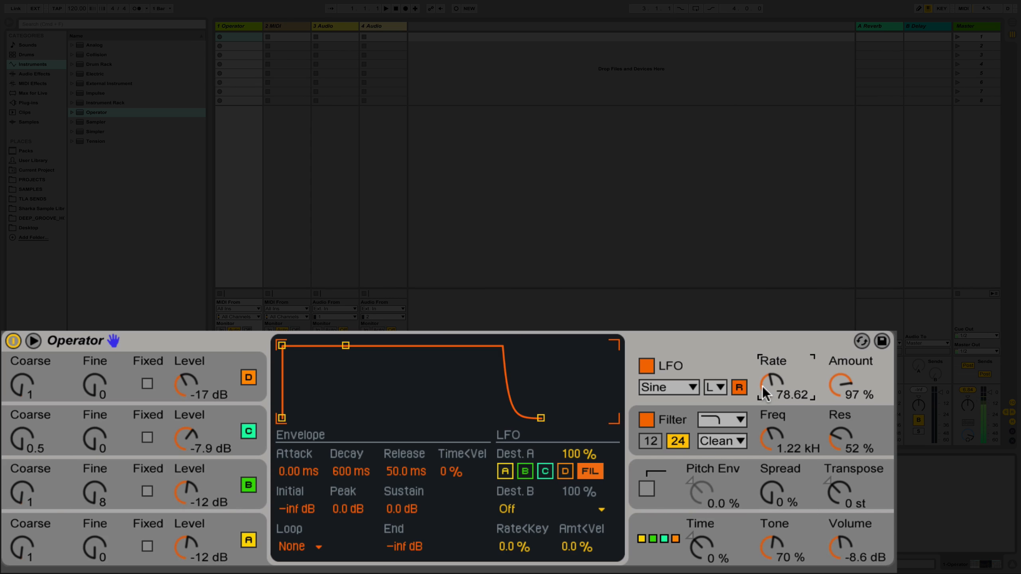
pyautogui.moveTo(766, 391); pyautogui.dragTo(765, 365)
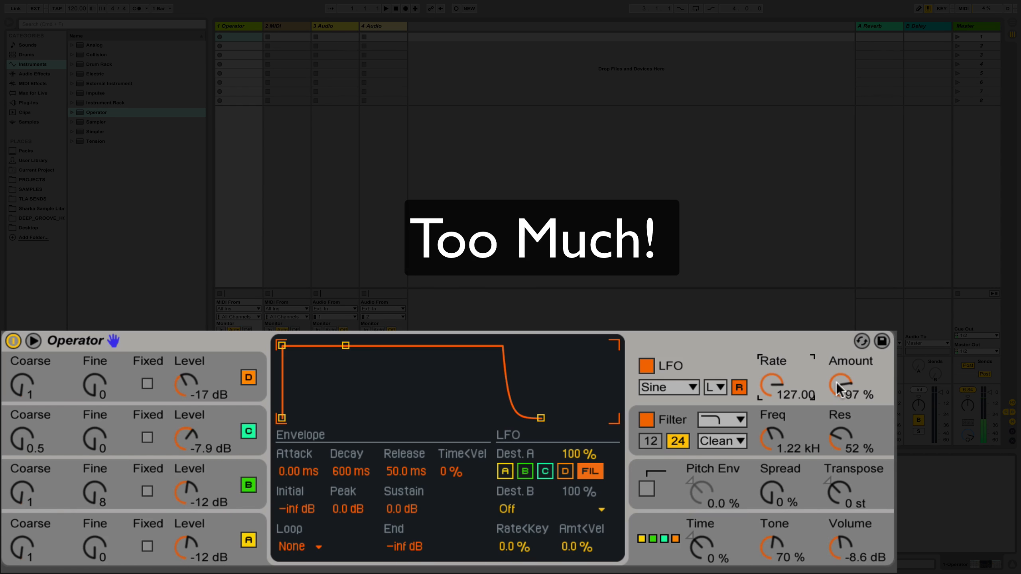
pyautogui.moveTo(770, 385); pyautogui.dragTo(769, 401)
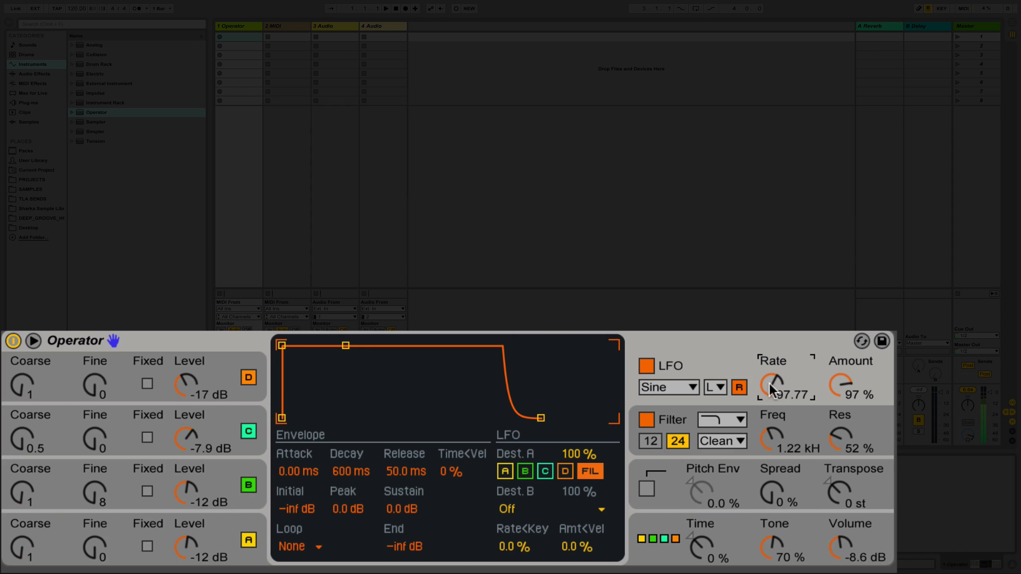
pyautogui.moveTo(840, 385); pyautogui.dragTo(841, 436)
pyautogui.moveTo(834, 388); pyautogui.dragTo(834, 392)
# - Give the LFO envelope a 179 ms attack, and lengthen its decay slightly while lowering the sustain
pyautogui.moveTo(281, 346); pyautogui.dragTo(349, 345)
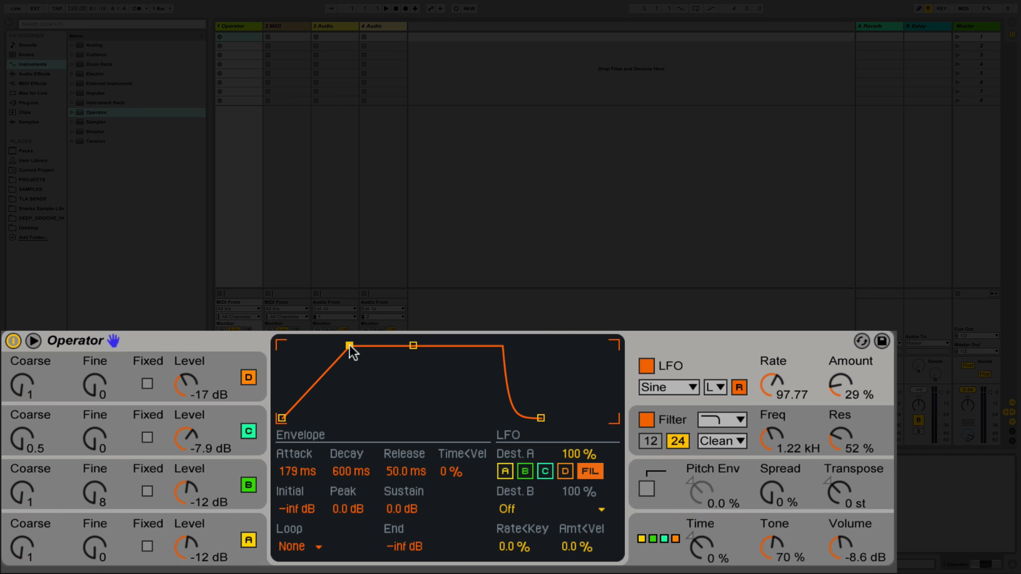
pyautogui.moveTo(413, 345); pyautogui.dragTo(425, 364)
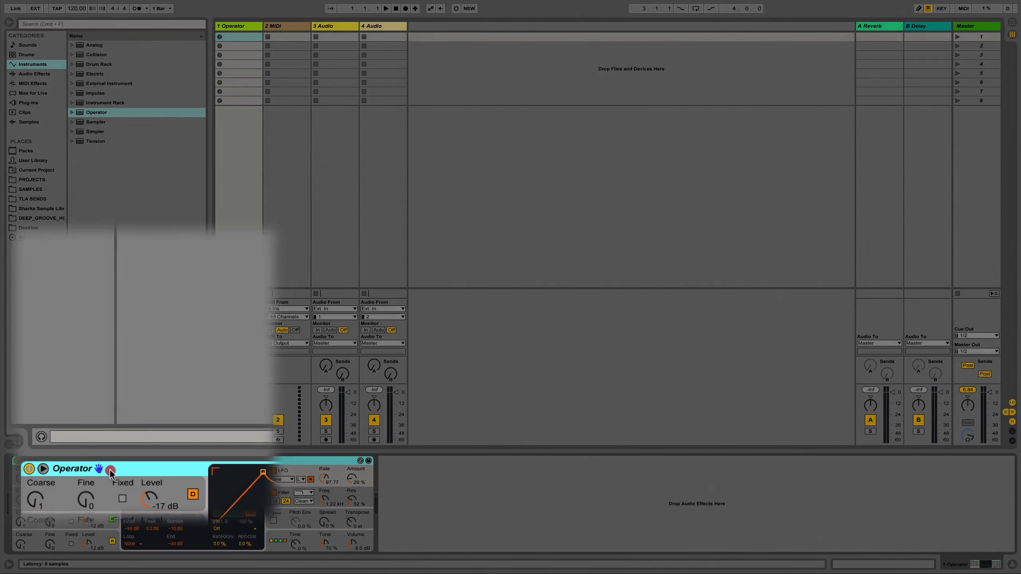
# - Rename the Operator device as Shimmer Organ
pyautogui.rightClick(109, 470)
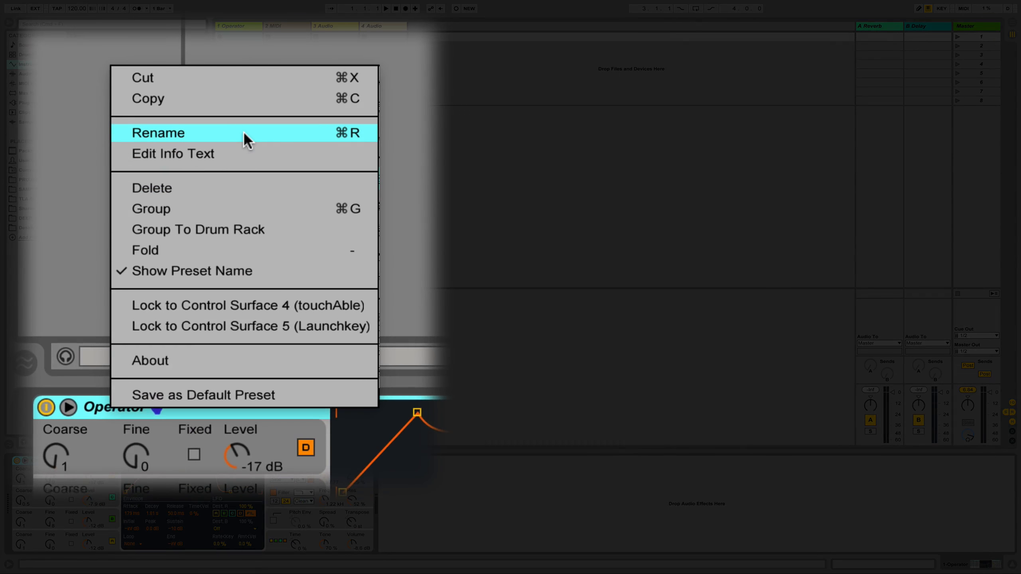
pyautogui.click(244, 133)
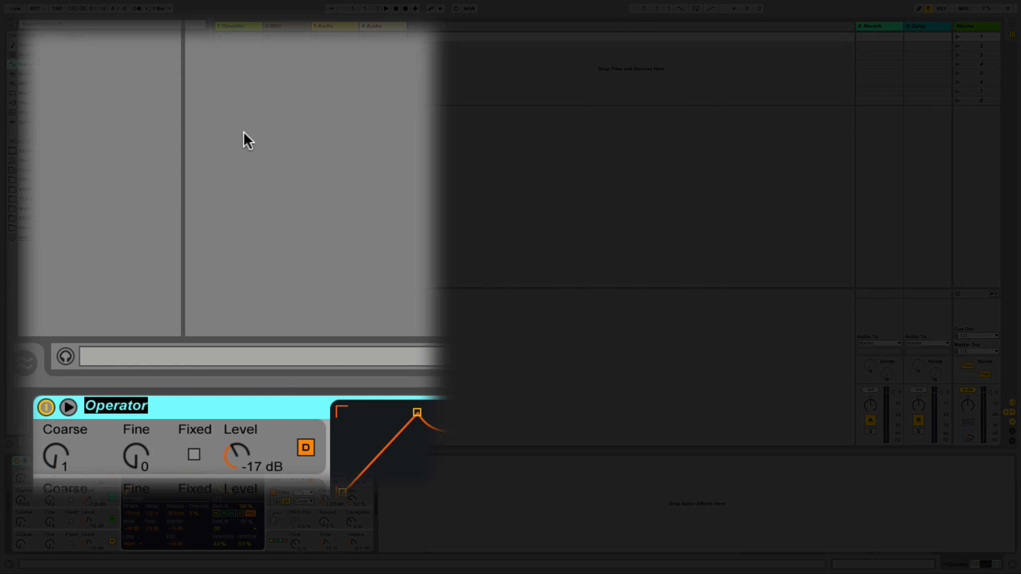
pyautogui.write('Sher')
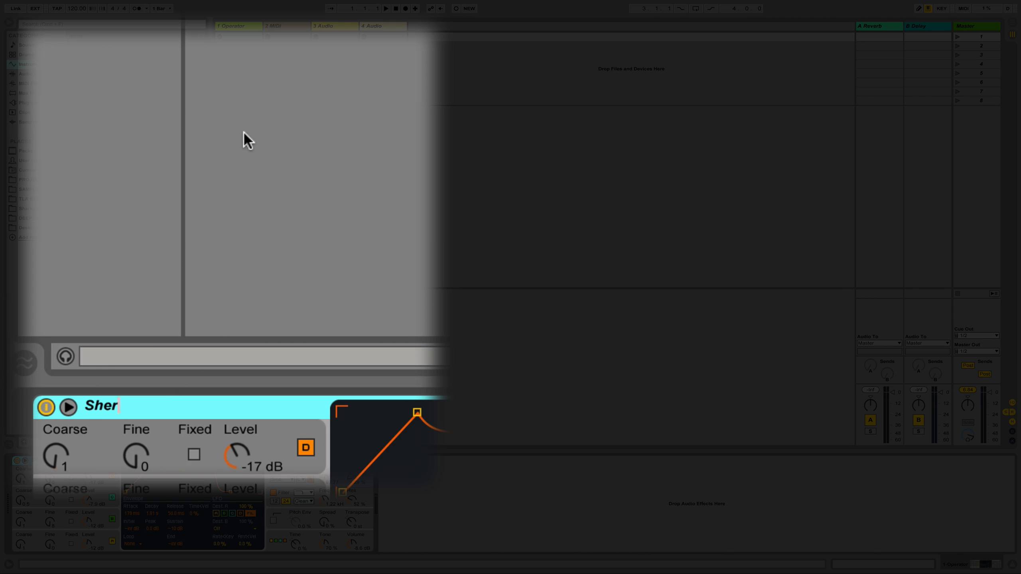
pyautogui.press('BackSpace')
pyautogui.press('BackSpace')
pyautogui.write('immer Orga')
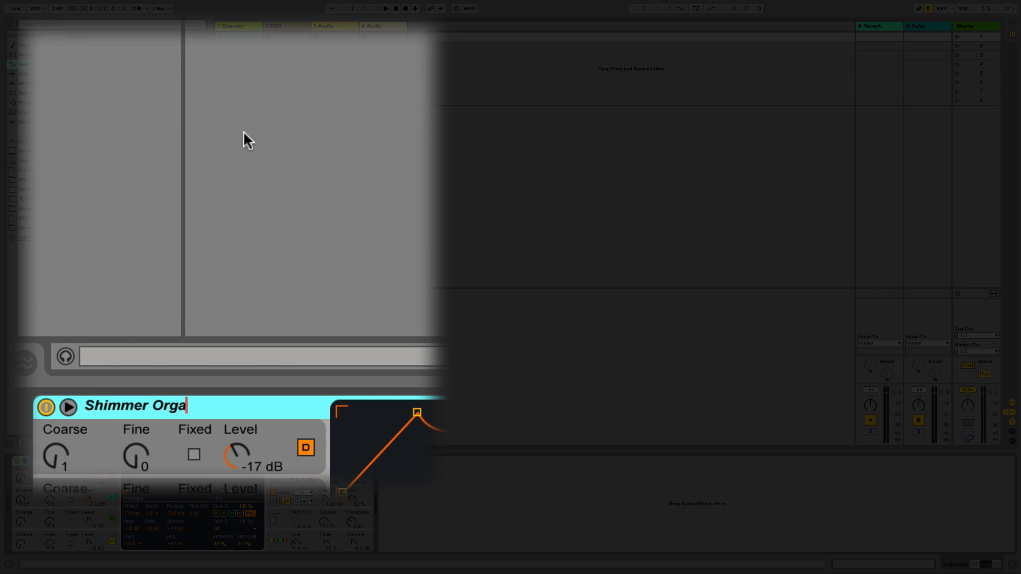
pyautogui.write('n')
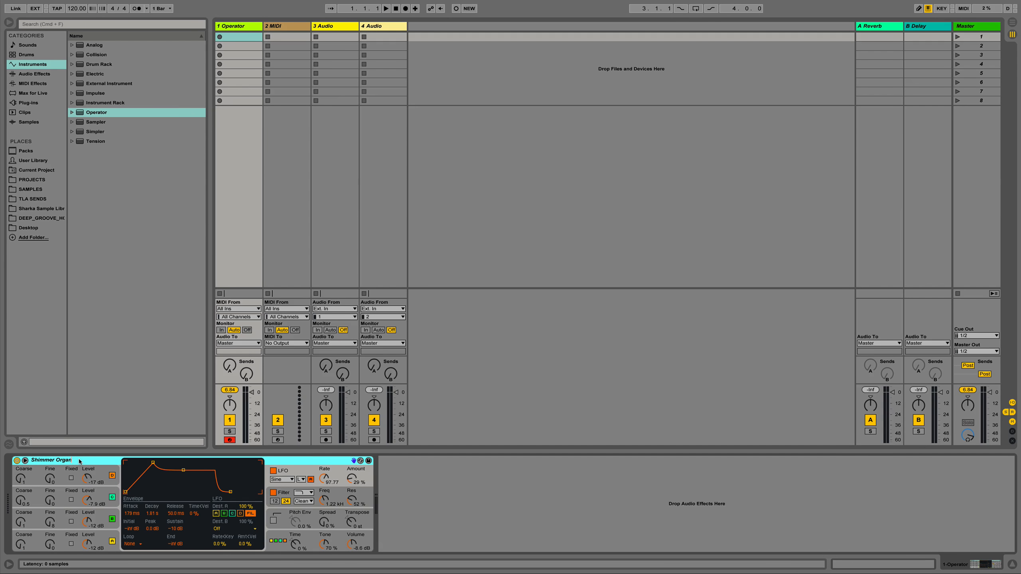
pyautogui.press('Return')
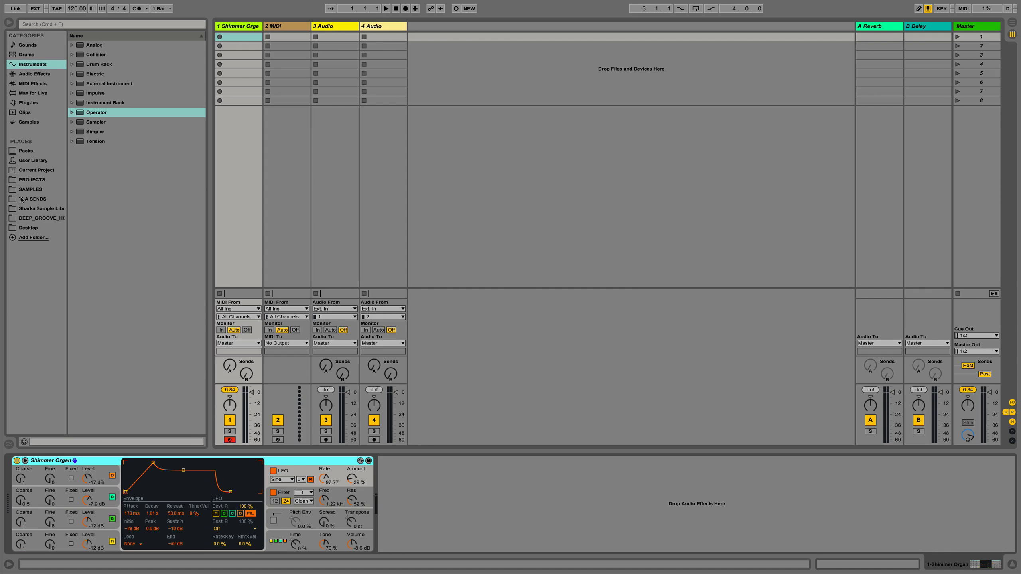
# - Save the Shimmer Organ device as a preset in the User Library, keeping the name Shimmer Organ.adv, and select it there
pyautogui.click(21, 161)
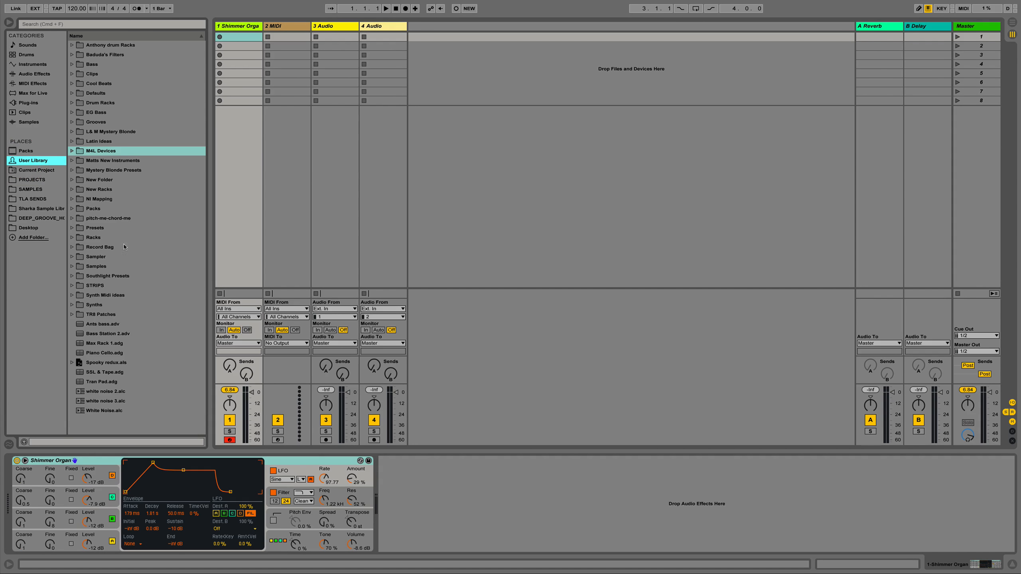
pyautogui.moveTo(38, 461); pyautogui.dragTo(112, 392)
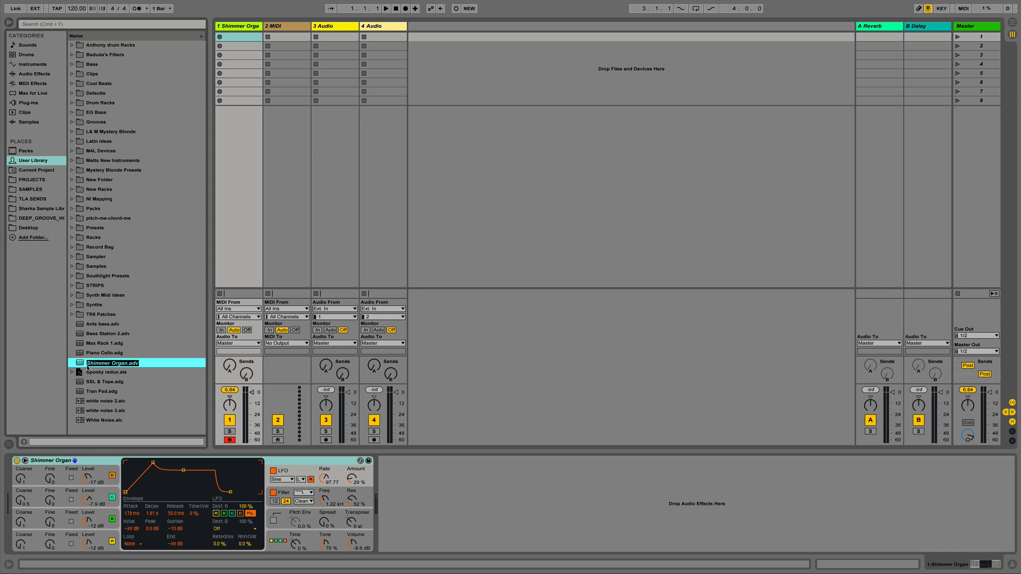
pyautogui.press('Return')
pyautogui.click(139, 382)
pyautogui.click(96, 363)
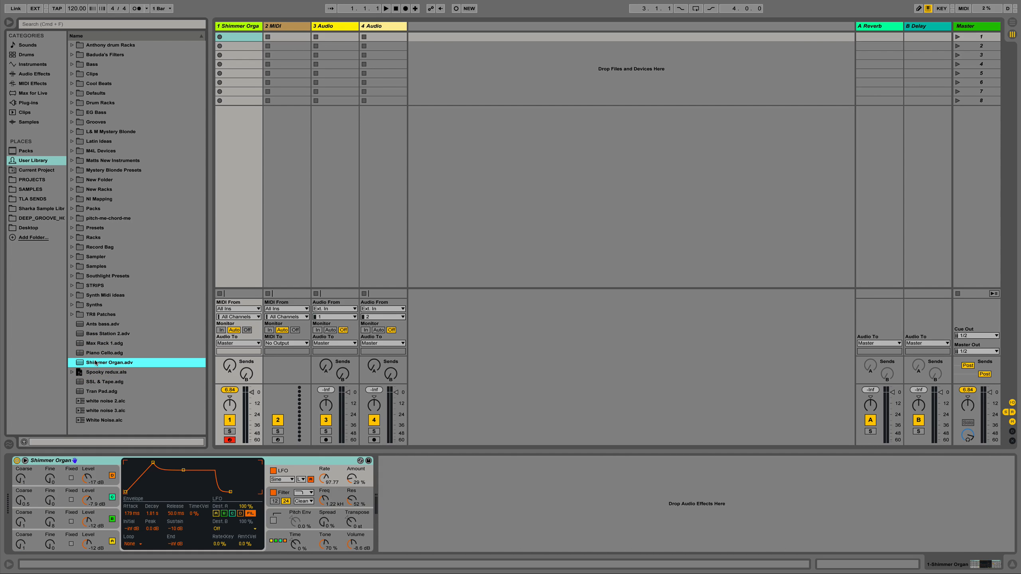